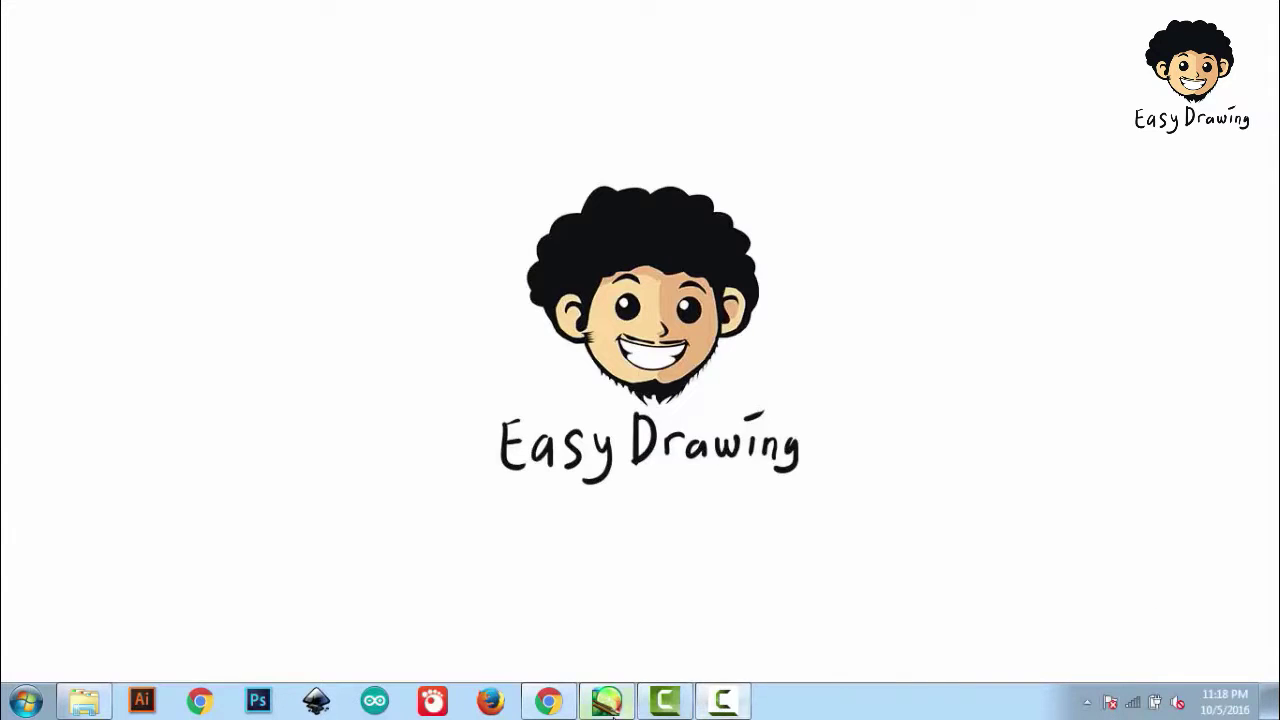
Step: Switch to PaintTool SAI and rename the top layer, Layer1, as line
{"action": "left_click", "coordinate": [612, 708]}
{"action": "left_click_drag", "start_coordinate": [750, 633], "coordinate": [706, 634]}
{"action": "scroll", "coordinate": [711, 557], "scroll_direction": "down", "scroll_amount": 3}
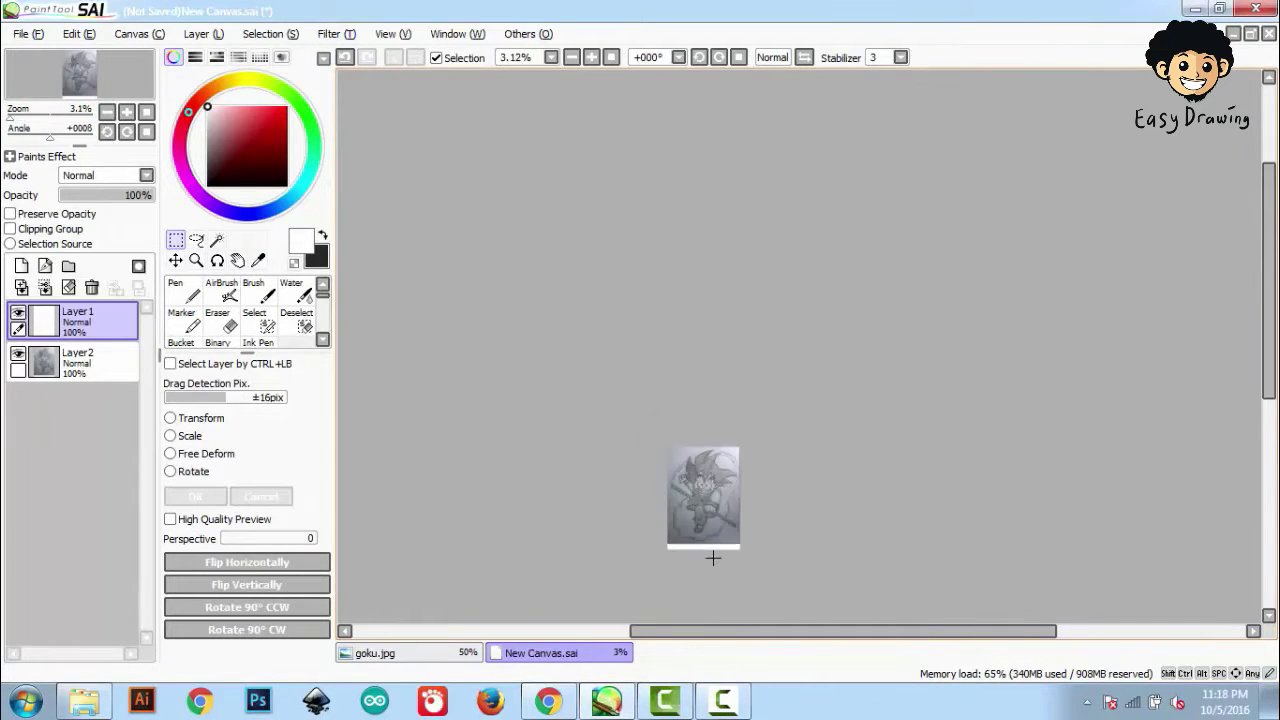
{"action": "scroll", "coordinate": [710, 566], "scroll_direction": "up", "scroll_amount": 7}
{"action": "left_click_drag", "start_coordinate": [1270, 387], "coordinate": [1268, 292]}
{"action": "scroll", "coordinate": [1149, 310], "scroll_direction": "up", "scroll_amount": 1}
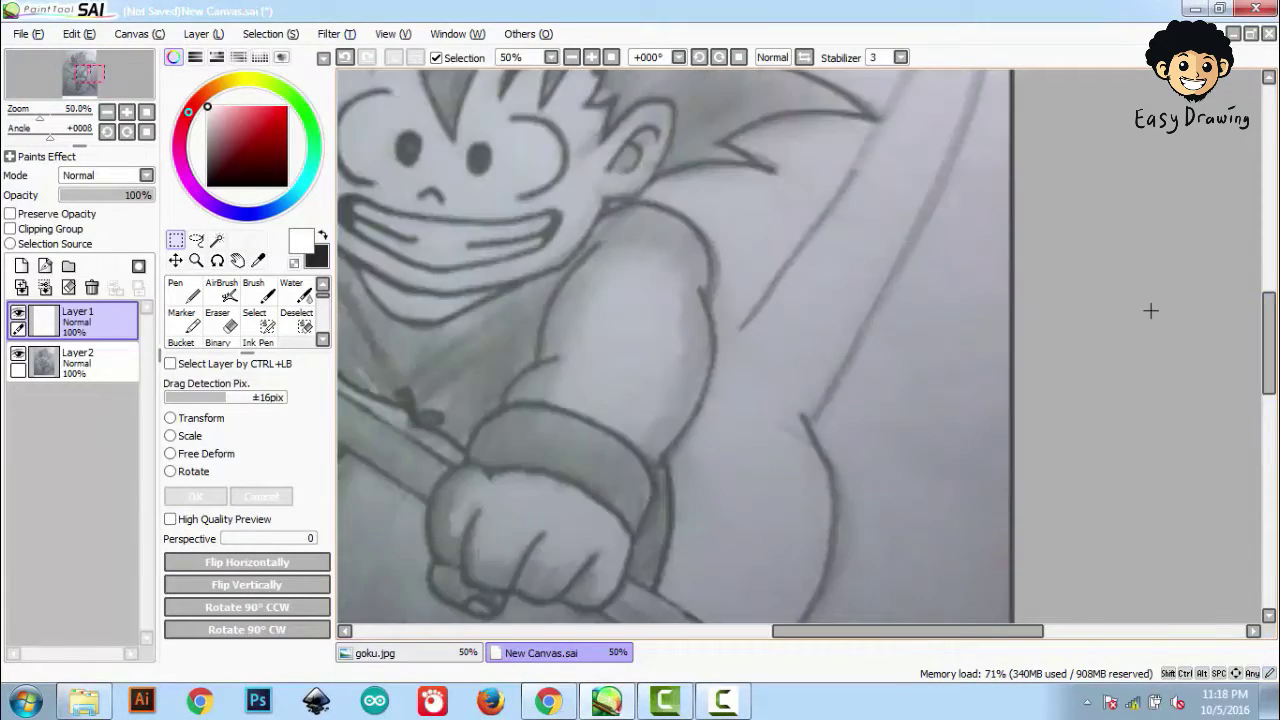
{"action": "scroll", "coordinate": [1150, 310], "scroll_direction": "down", "scroll_amount": 3}
{"action": "left_click_drag", "start_coordinate": [1270, 362], "coordinate": [1270, 352]}
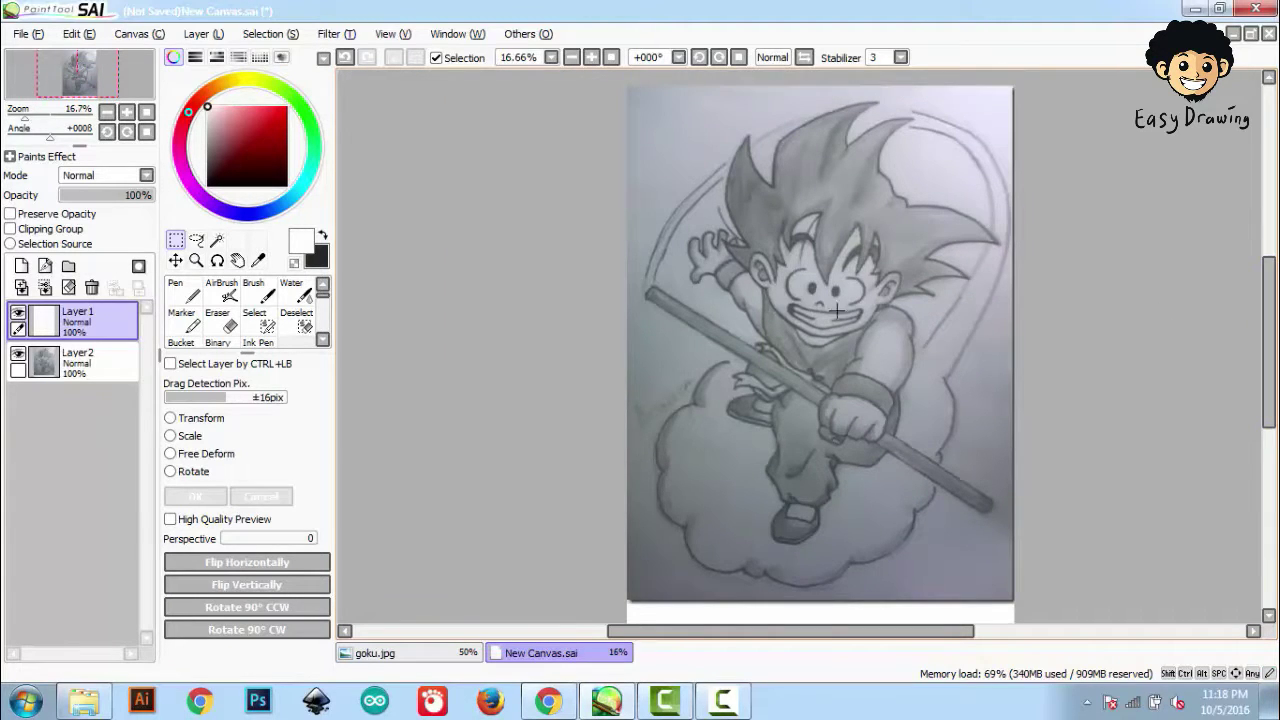
{"action": "double_click", "coordinate": [95, 333]}
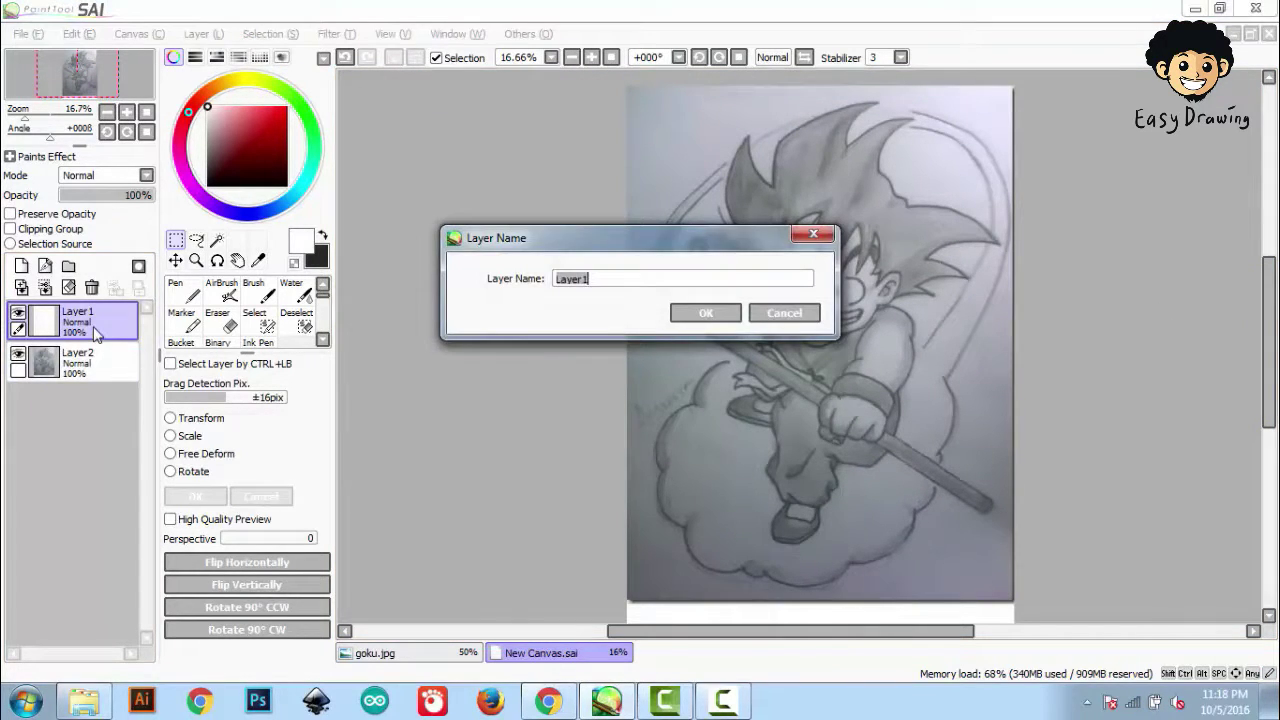
{"action": "type", "text": "line"}
{"action": "key", "text": "Return"}
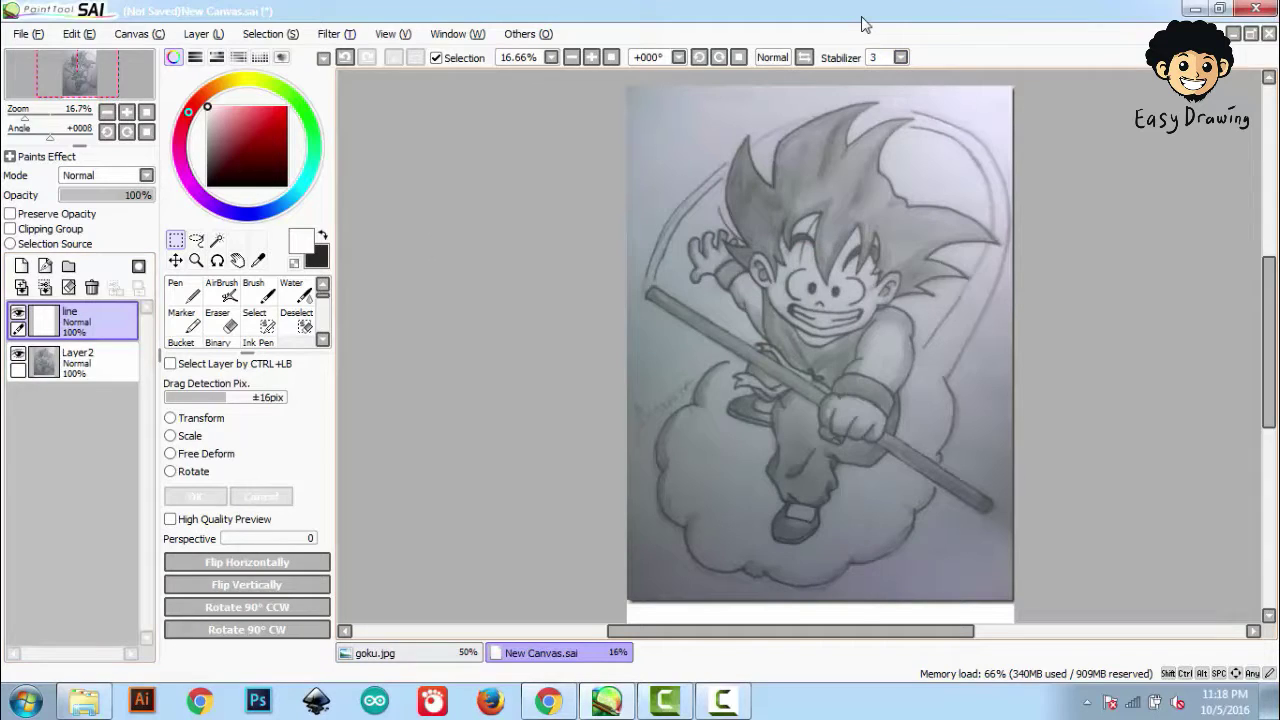
Step: Trace the small hair spike beside the left ear of the Goku sketch with the Pen in black
{"action": "scroll", "coordinate": [865, 25], "scroll_direction": "up", "scroll_amount": 3}
{"action": "left_click", "coordinate": [176, 294]}
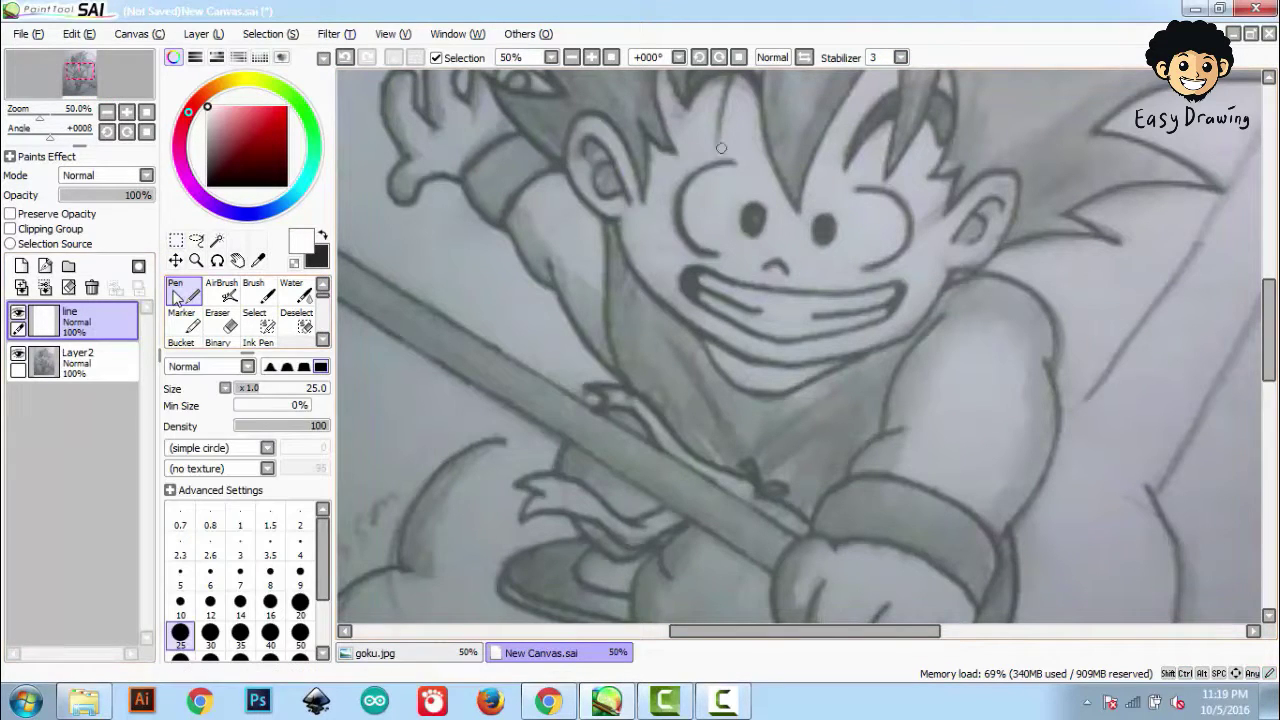
{"action": "scroll", "coordinate": [646, 189], "scroll_direction": "up", "scroll_amount": 2}
{"action": "key", "text": "Up"}
{"action": "key", "text": "Up"}
{"action": "left_click", "coordinate": [207, 178]}
{"action": "mouse_move", "coordinate": [636, 182]}
{"action": "left_mouse_down"}
{"action": "mouse_move", "coordinate": [715, 237]}
{"action": "mouse_move", "coordinate": [637, 204]}
{"action": "mouse_move", "coordinate": [650, 288]}
{"action": "left_mouse_up"}
{"action": "key", "text": "ctrl+z"}
{"action": "key", "text": "ctrl+z"}
{"action": "mouse_move", "coordinate": [640, 180]}
{"action": "left_mouse_down"}
{"action": "mouse_move", "coordinate": [657, 262]}
{"action": "mouse_move", "coordinate": [641, 336]}
{"action": "left_mouse_up"}
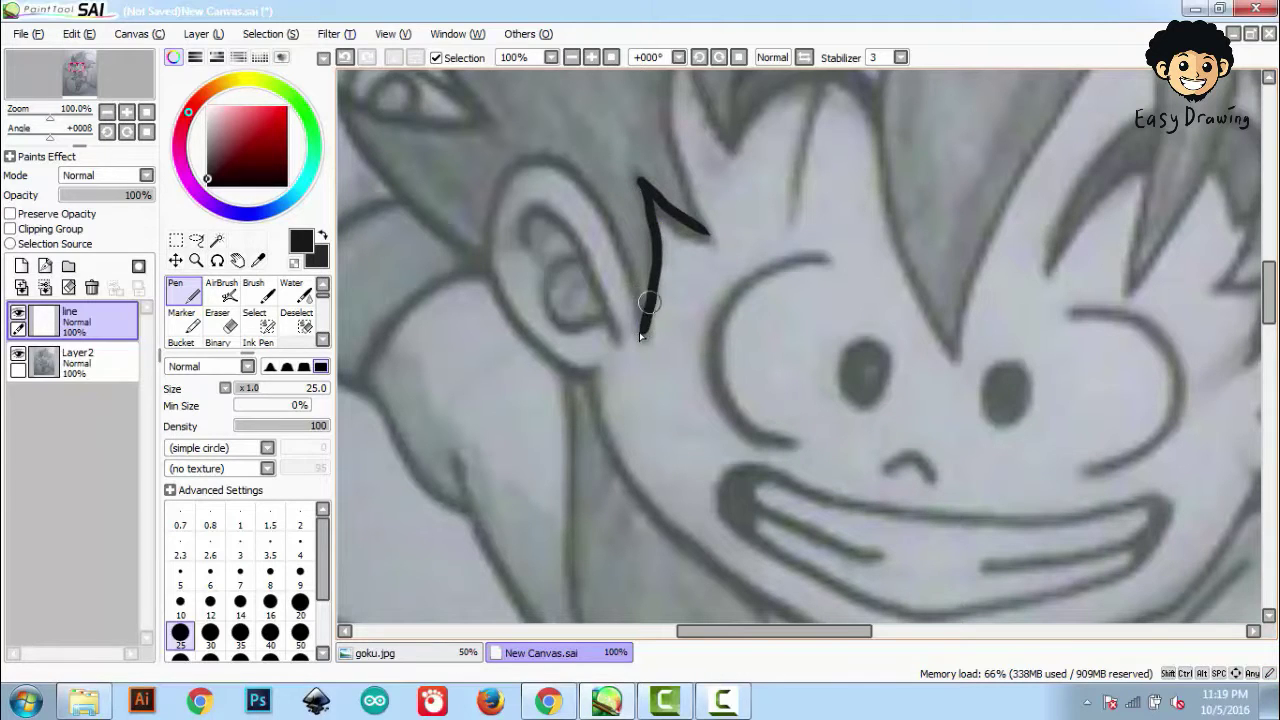
Step: Trace the inner folds and outer contour of the left ear over the sketch
{"action": "mouse_move", "coordinate": [522, 242]}
{"action": "left_mouse_down"}
{"action": "mouse_move", "coordinate": [582, 238]}
{"action": "mouse_move", "coordinate": [617, 340]}
{"action": "left_mouse_up"}
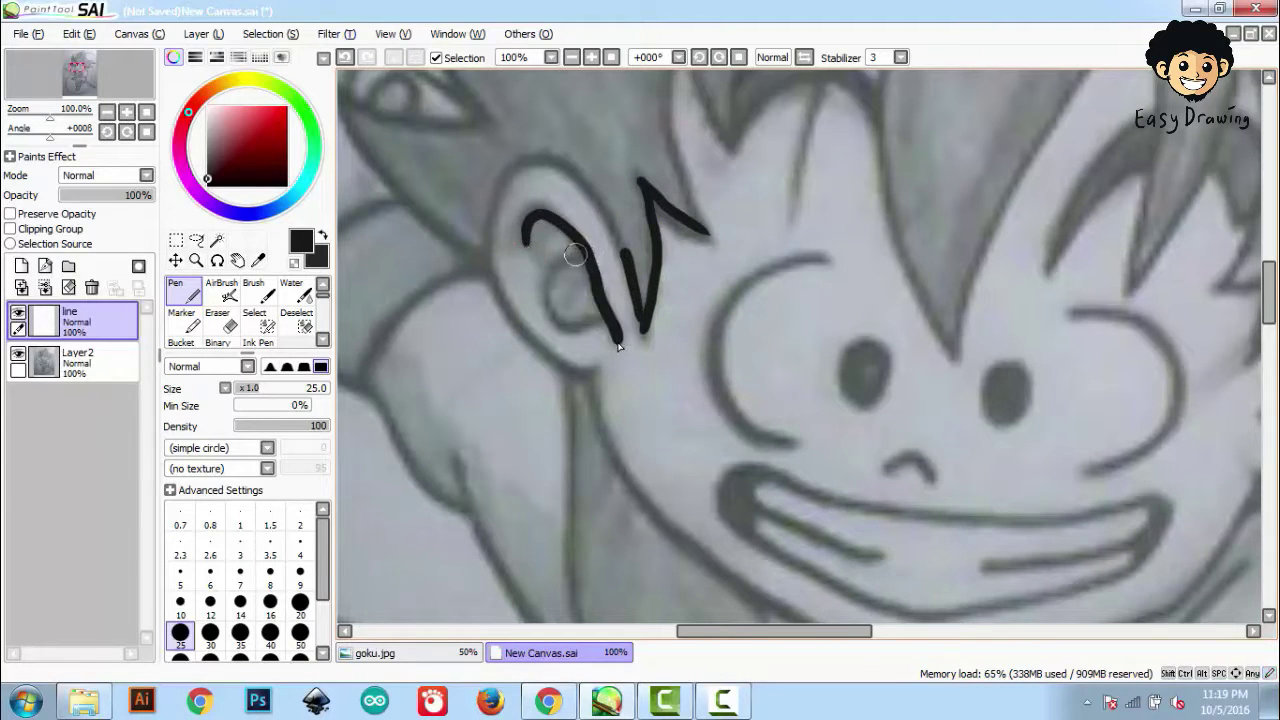
{"action": "mouse_move", "coordinate": [578, 252]}
{"action": "left_mouse_down"}
{"action": "mouse_move", "coordinate": [552, 273]}
{"action": "mouse_move", "coordinate": [600, 313]}
{"action": "left_mouse_up"}
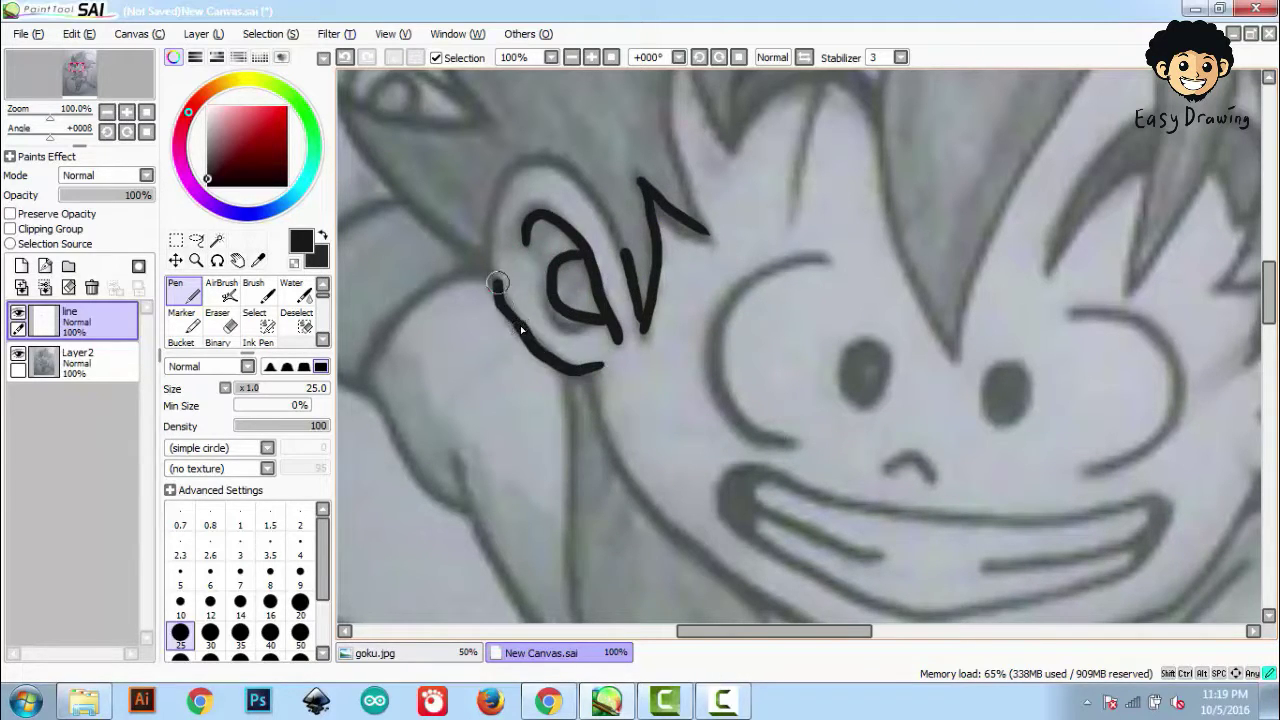
{"action": "mouse_move", "coordinate": [497, 283]}
{"action": "left_mouse_down"}
{"action": "mouse_move", "coordinate": [510, 176]}
{"action": "mouse_move", "coordinate": [549, 157]}
{"action": "mouse_move", "coordinate": [595, 187]}
{"action": "left_mouse_up"}
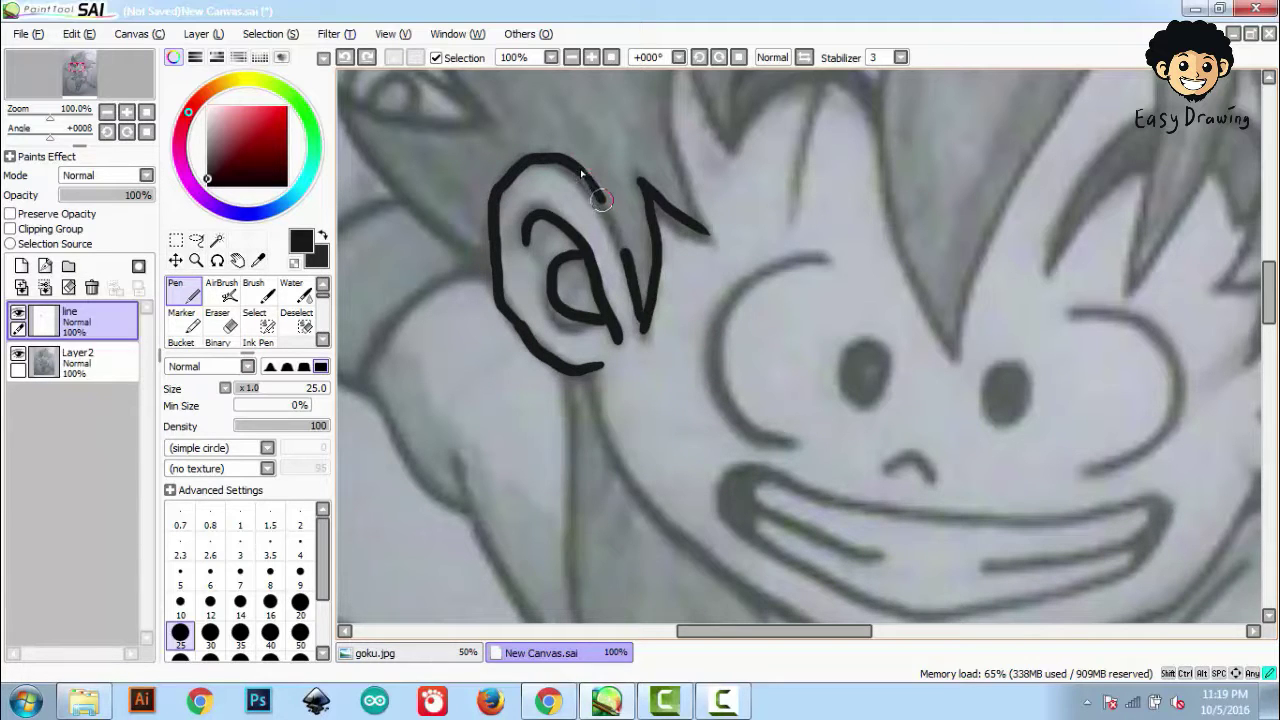
Step: Trace the pointed hair strands above the left ear and the curved hairline over the left eyebrow
{"action": "scroll", "coordinate": [789, 299], "scroll_direction": "down", "scroll_amount": 1}
{"action": "left_click_drag", "start_coordinate": [789, 299], "coordinate": [789, 476]}
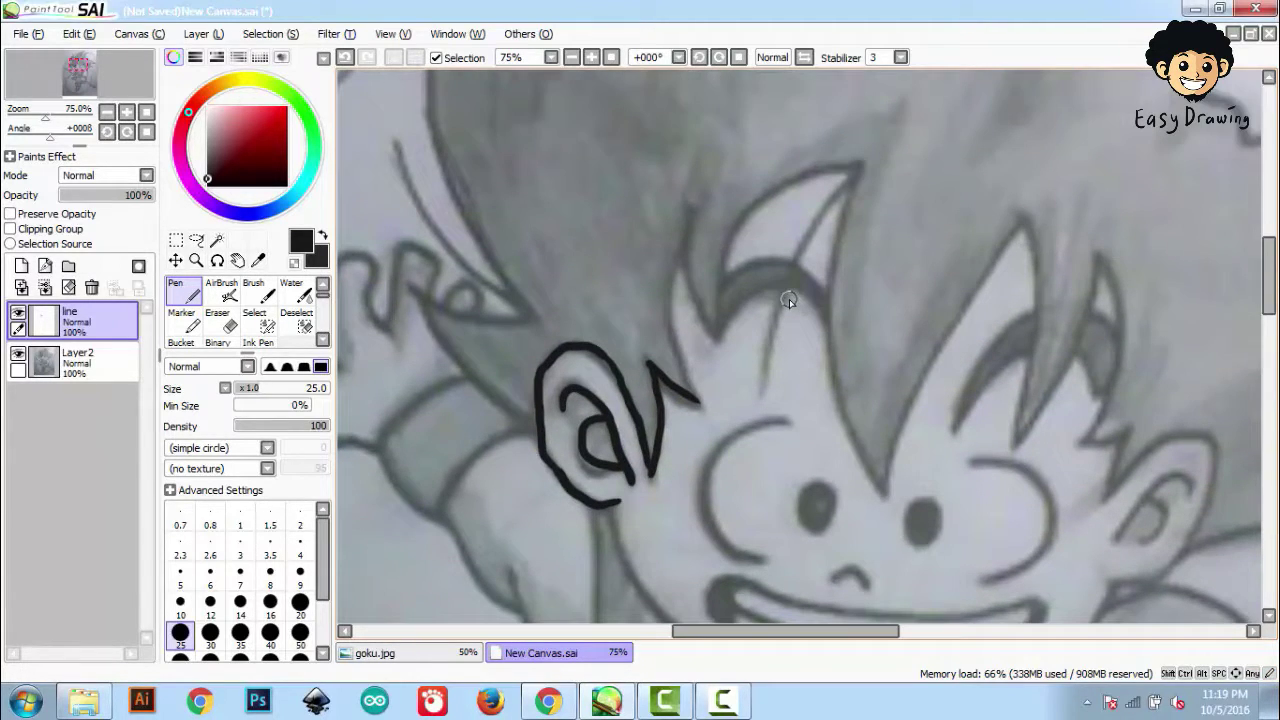
{"action": "mouse_move", "coordinate": [692, 217]}
{"action": "left_mouse_down"}
{"action": "mouse_move", "coordinate": [673, 307]}
{"action": "mouse_move", "coordinate": [702, 405]}
{"action": "left_mouse_up"}
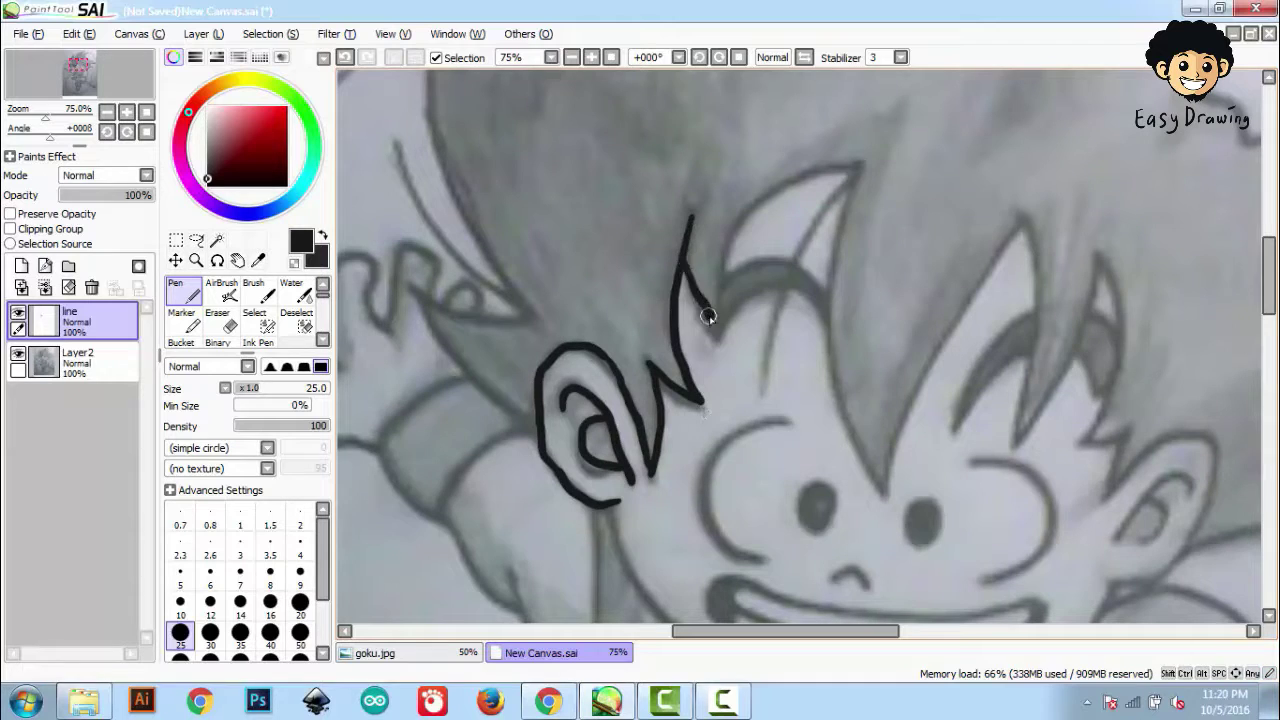
{"action": "left_click_drag", "start_coordinate": [680, 262], "coordinate": [719, 350]}
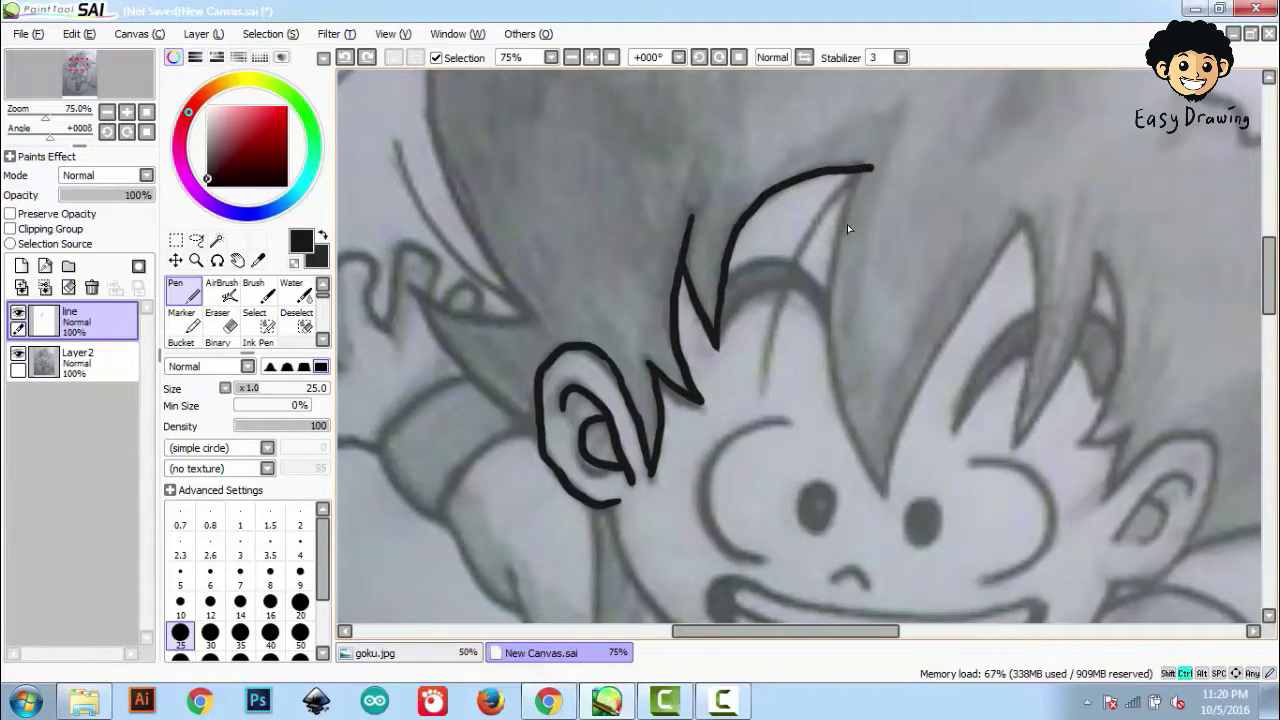
Step: Trace the left edge of the large central bang down to its tip between the eyes
{"action": "scroll", "coordinate": [848, 225], "scroll_direction": "up", "scroll_amount": 2}
{"action": "mouse_move", "coordinate": [873, 122]}
{"action": "left_mouse_down"}
{"action": "mouse_move", "coordinate": [834, 233]}
{"action": "mouse_move", "coordinate": [816, 358]}
{"action": "mouse_move", "coordinate": [830, 218]}
{"action": "mouse_move", "coordinate": [819, 266]}
{"action": "left_mouse_up"}
{"action": "left_click_drag", "start_coordinate": [820, 228], "coordinate": [828, 446]}
{"action": "left_click_drag", "start_coordinate": [828, 464], "coordinate": [820, 343]}
{"action": "mouse_move", "coordinate": [826, 311]}
{"action": "left_mouse_down"}
{"action": "mouse_move", "coordinate": [834, 374]}
{"action": "mouse_move", "coordinate": [923, 564]}
{"action": "mouse_move", "coordinate": [808, 390]}
{"action": "left_mouse_up"}
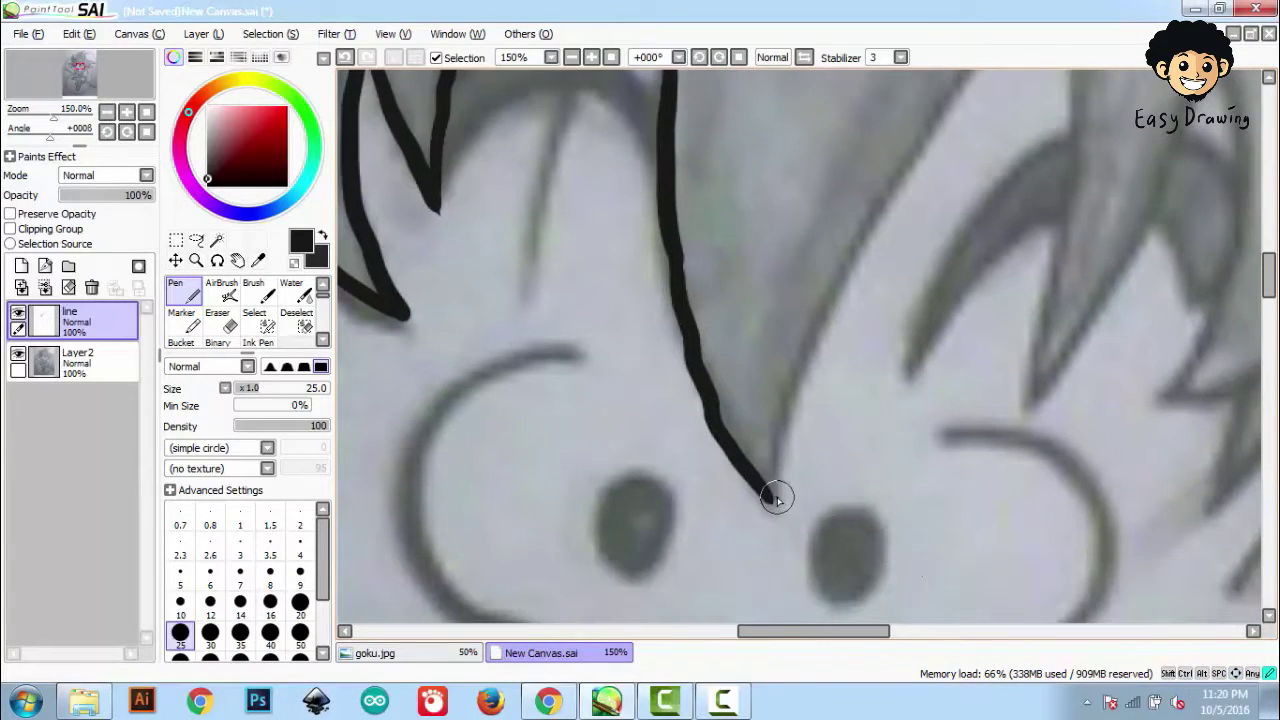
Step: Trace the right edge of the central bang upward from its tip, undoing the unwanted strokes
{"action": "mouse_move", "coordinate": [777, 497]}
{"action": "left_mouse_down"}
{"action": "mouse_move", "coordinate": [798, 373]}
{"action": "mouse_move", "coordinate": [848, 261]}
{"action": "left_mouse_up"}
{"action": "scroll", "coordinate": [840, 286], "scroll_direction": "up", "scroll_amount": 1}
{"action": "scroll", "coordinate": [855, 257], "scroll_direction": "right", "scroll_amount": 1}
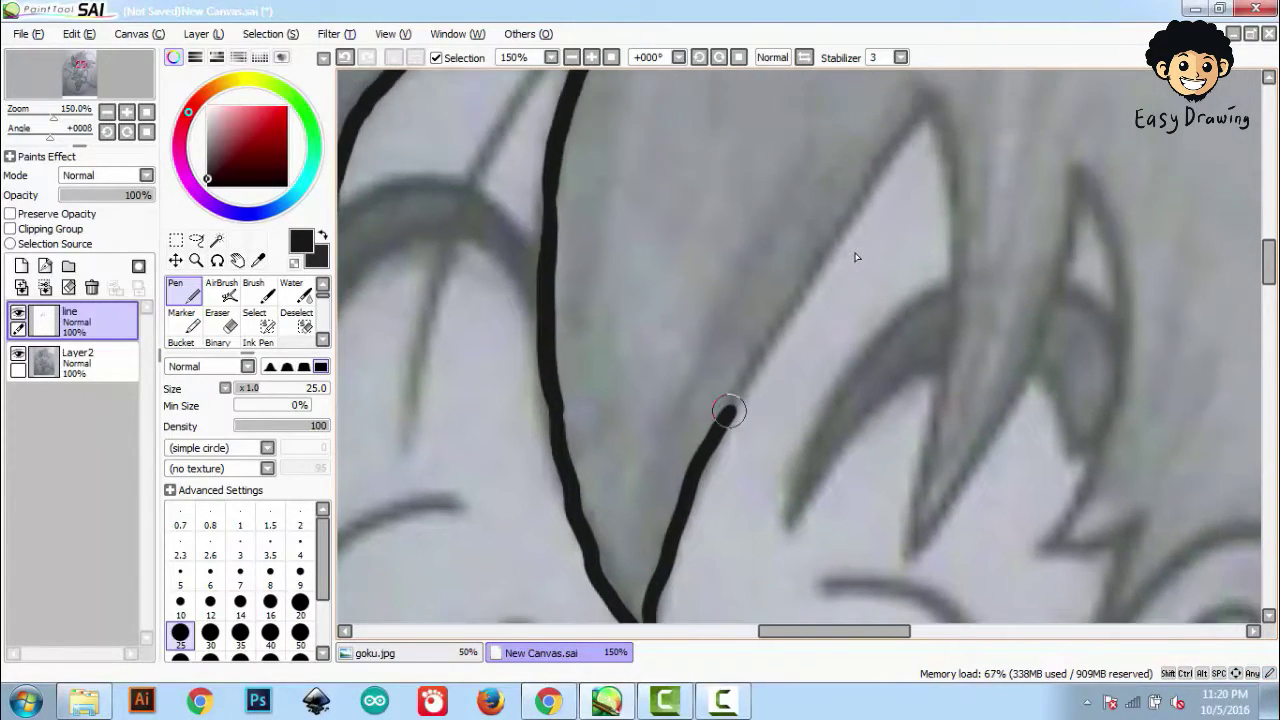
{"action": "key", "text": "ctrl+z"}
{"action": "left_click_drag", "start_coordinate": [730, 411], "coordinate": [812, 265]}
{"action": "left_click_drag", "start_coordinate": [813, 266], "coordinate": [859, 203]}
{"action": "key", "text": "ctrl+z"}
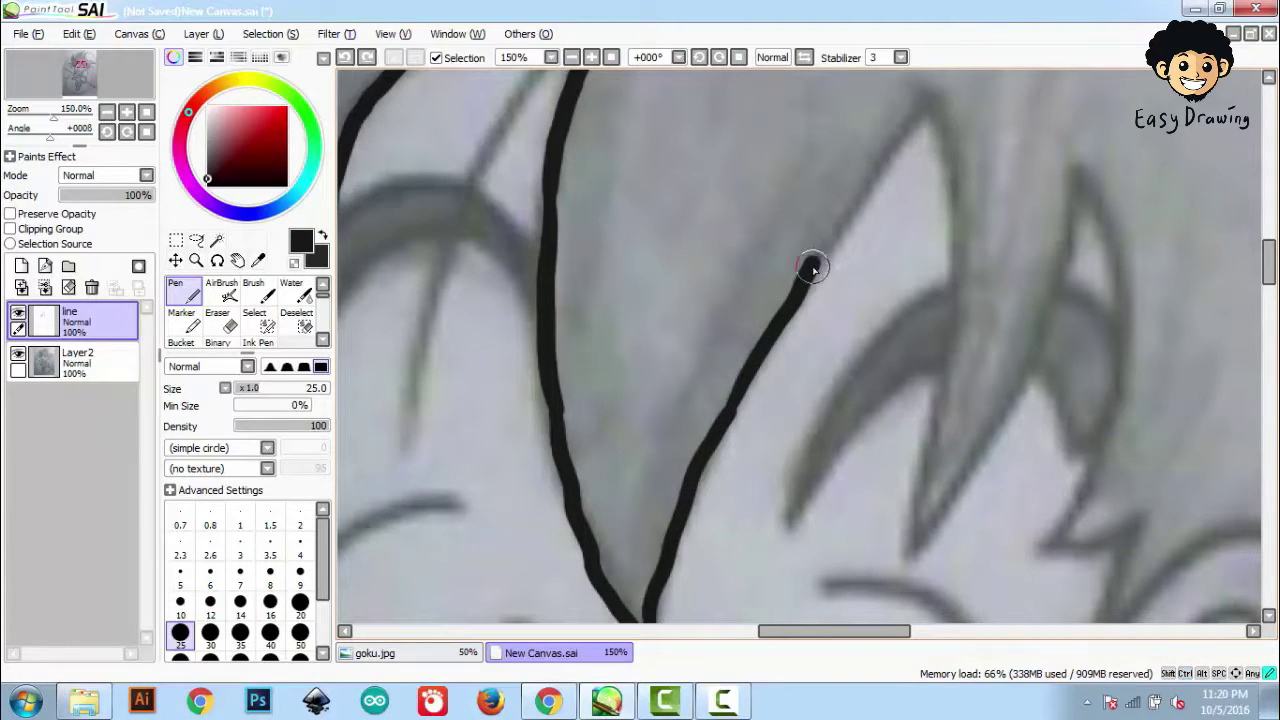
Step: Trace the pointed hair strand that falls across the right eyebrow, along both of its edges
{"action": "mouse_move", "coordinate": [812, 268]}
{"action": "left_mouse_down"}
{"action": "mouse_move", "coordinate": [880, 168]}
{"action": "mouse_move", "coordinate": [946, 162]}
{"action": "mouse_move", "coordinate": [945, 398]}
{"action": "mouse_move", "coordinate": [914, 540]}
{"action": "left_mouse_up"}
{"action": "key", "text": "ctrl+z"}
{"action": "left_click_drag", "start_coordinate": [937, 428], "coordinate": [909, 545]}
{"action": "mouse_move", "coordinate": [1074, 178]}
{"action": "left_mouse_down"}
{"action": "mouse_move", "coordinate": [1022, 358]}
{"action": "mouse_move", "coordinate": [1033, 390]}
{"action": "mouse_move", "coordinate": [937, 515]}
{"action": "left_mouse_up"}
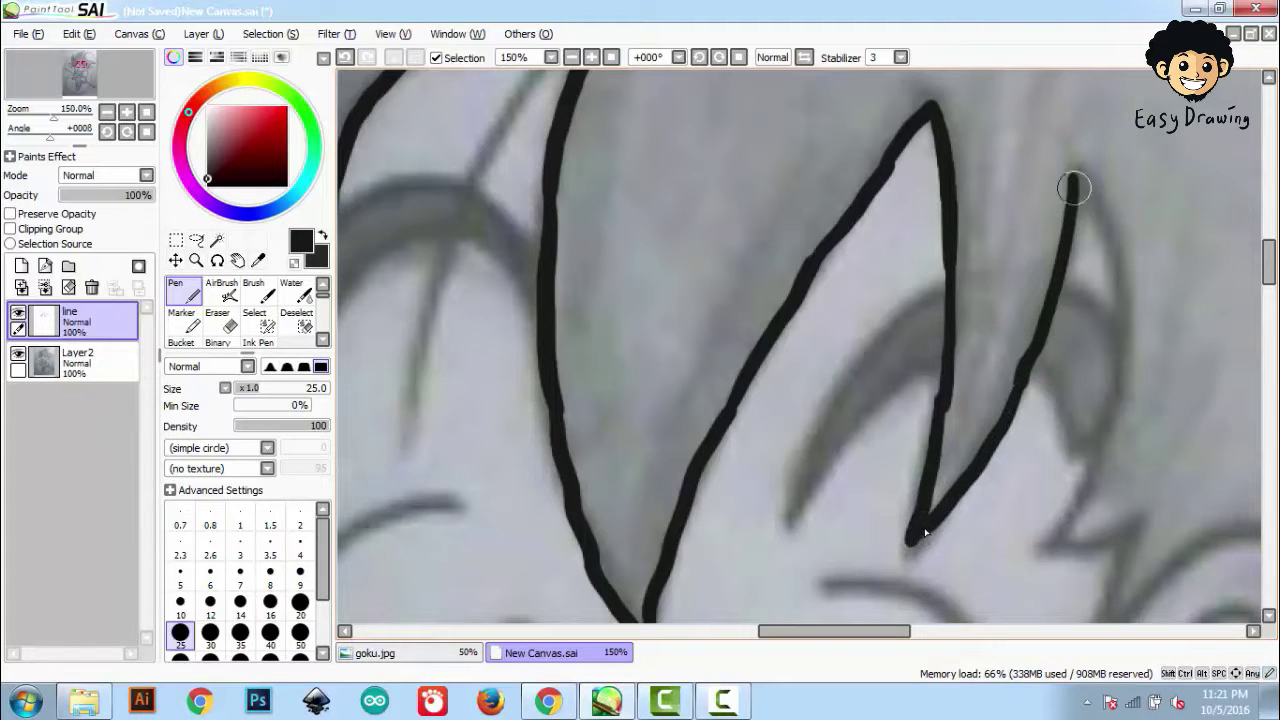
Step: Trace the remaining hair tufts at the right temple and the complete right ear
{"action": "mouse_move", "coordinate": [1073, 187]}
{"action": "left_mouse_down"}
{"action": "mouse_move", "coordinate": [1114, 309]}
{"action": "mouse_move", "coordinate": [1100, 523]}
{"action": "mouse_move", "coordinate": [1135, 522]}
{"action": "mouse_move", "coordinate": [1073, 399]}
{"action": "left_mouse_up"}
{"action": "mouse_move", "coordinate": [1068, 478]}
{"action": "left_mouse_down"}
{"action": "mouse_move", "coordinate": [883, 358]}
{"action": "mouse_move", "coordinate": [1071, 271]}
{"action": "mouse_move", "coordinate": [1047, 420]}
{"action": "mouse_move", "coordinate": [966, 523]}
{"action": "mouse_move", "coordinate": [848, 560]}
{"action": "left_mouse_up"}
{"action": "mouse_move", "coordinate": [866, 472]}
{"action": "left_mouse_down"}
{"action": "mouse_move", "coordinate": [934, 389]}
{"action": "mouse_move", "coordinate": [1029, 385]}
{"action": "left_mouse_up"}
{"action": "mouse_move", "coordinate": [938, 392]}
{"action": "left_mouse_down"}
{"action": "mouse_move", "coordinate": [957, 460]}
{"action": "mouse_move", "coordinate": [926, 473]}
{"action": "left_mouse_up"}
{"action": "mouse_move", "coordinate": [825, 443]}
{"action": "left_mouse_down"}
{"action": "mouse_move", "coordinate": [946, 443]}
{"action": "mouse_move", "coordinate": [1035, 413]}
{"action": "left_mouse_up"}
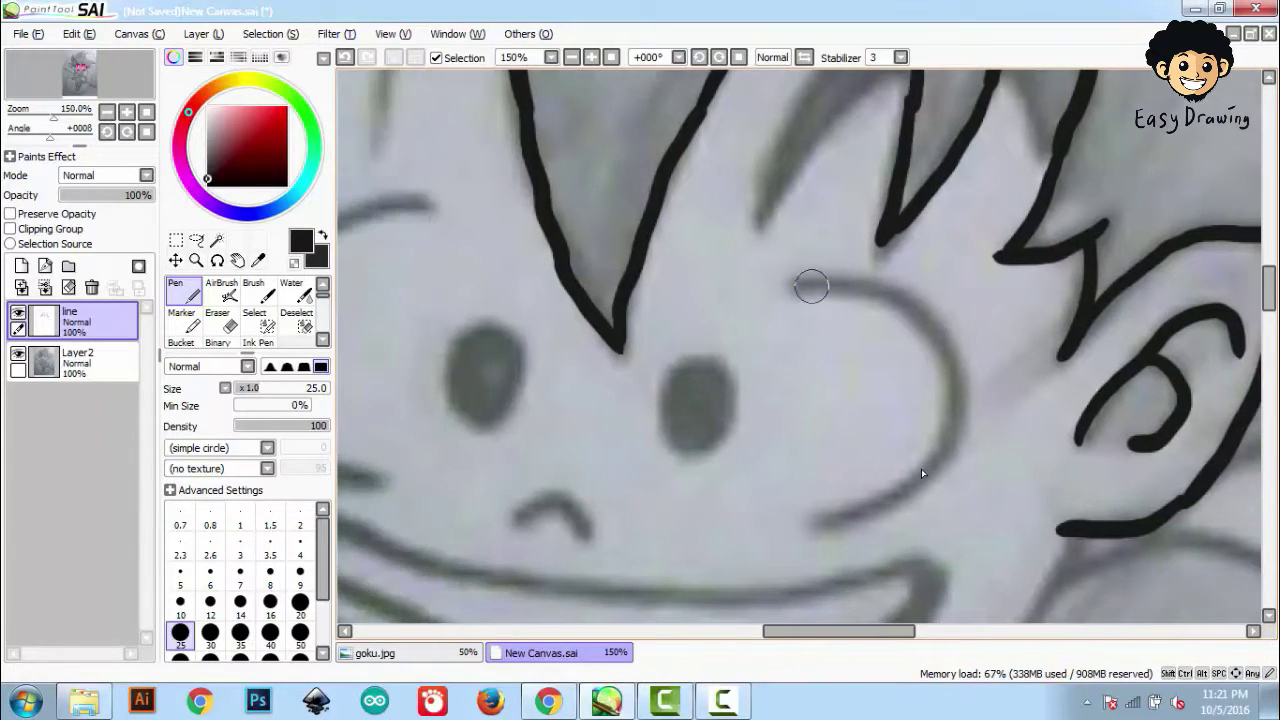
Step: Trace the curved outline of the right eye, undoing the unwanted stroke
{"action": "mouse_move", "coordinate": [794, 285]}
{"action": "left_mouse_down"}
{"action": "mouse_move", "coordinate": [960, 335]}
{"action": "mouse_move", "coordinate": [953, 408]}
{"action": "mouse_move", "coordinate": [873, 502]}
{"action": "mouse_move", "coordinate": [834, 518]}
{"action": "mouse_move", "coordinate": [877, 497]}
{"action": "left_mouse_up"}
{"action": "key", "text": "ctrl+z"}
{"action": "left_click_drag", "start_coordinate": [738, 409], "coordinate": [888, 319]}
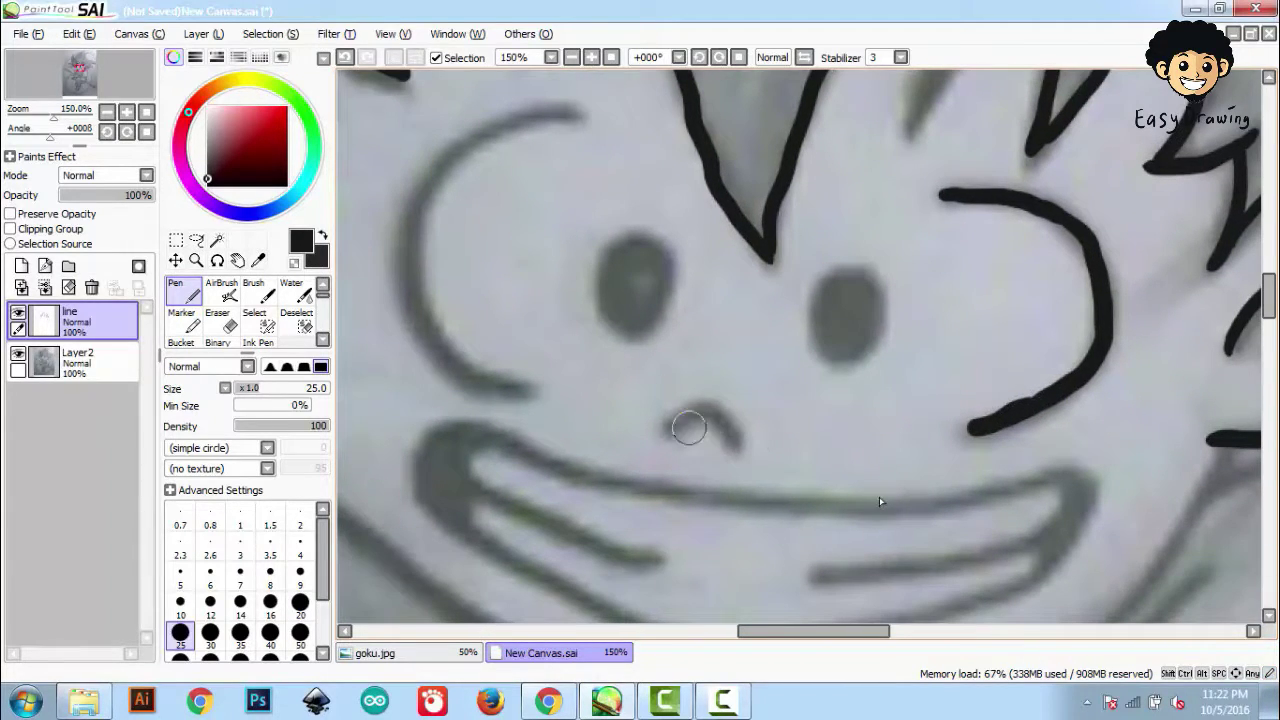
Step: Trace the small nose and the curved outline of the left eye
{"action": "mouse_move", "coordinate": [671, 428]}
{"action": "left_mouse_down"}
{"action": "mouse_move", "coordinate": [693, 407]}
{"action": "mouse_move", "coordinate": [708, 409]}
{"action": "mouse_move", "coordinate": [738, 441]}
{"action": "left_mouse_up"}
{"action": "key", "text": "ctrl+z"}
{"action": "mouse_move", "coordinate": [777, 326]}
{"action": "left_mouse_down"}
{"action": "mouse_move", "coordinate": [895, 326]}
{"action": "mouse_move", "coordinate": [957, 446]}
{"action": "left_mouse_up"}
{"action": "mouse_move", "coordinate": [754, 237]}
{"action": "left_mouse_down"}
{"action": "mouse_move", "coordinate": [649, 270]}
{"action": "mouse_move", "coordinate": [604, 316]}
{"action": "mouse_move", "coordinate": [591, 395]}
{"action": "mouse_move", "coordinate": [605, 451]}
{"action": "mouse_move", "coordinate": [640, 488]}
{"action": "mouse_move", "coordinate": [705, 511]}
{"action": "left_mouse_up"}
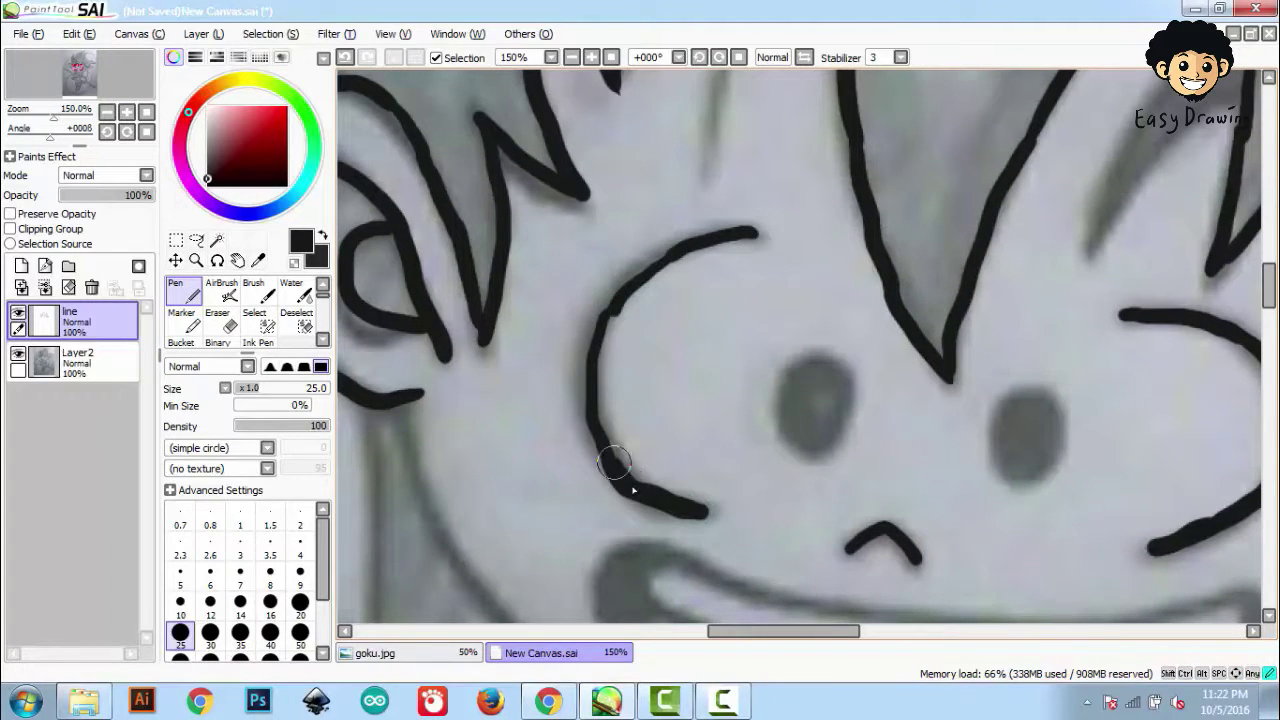
Step: Outline both pupils and fill them solid black
{"action": "scroll", "coordinate": [814, 414], "scroll_direction": "down", "scroll_amount": 3}
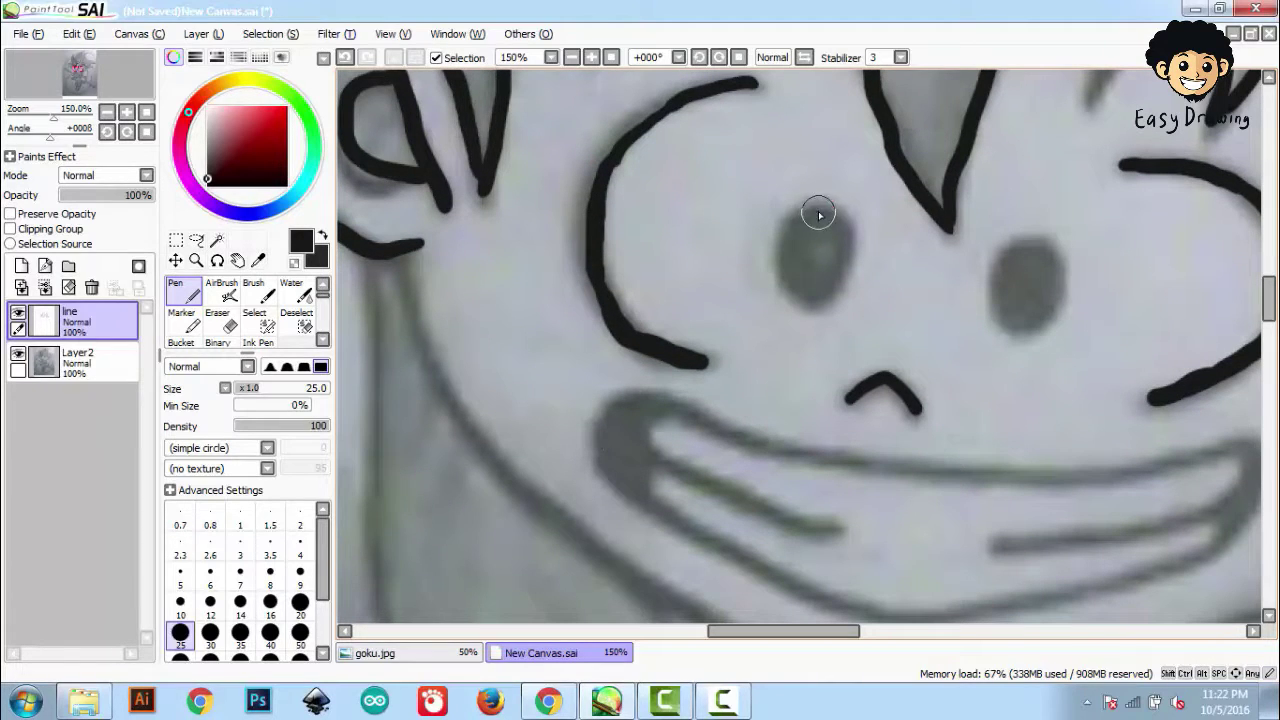
{"action": "mouse_move", "coordinate": [793, 290]}
{"action": "left_mouse_down"}
{"action": "mouse_move", "coordinate": [845, 236]}
{"action": "mouse_move", "coordinate": [812, 212]}
{"action": "left_mouse_up"}
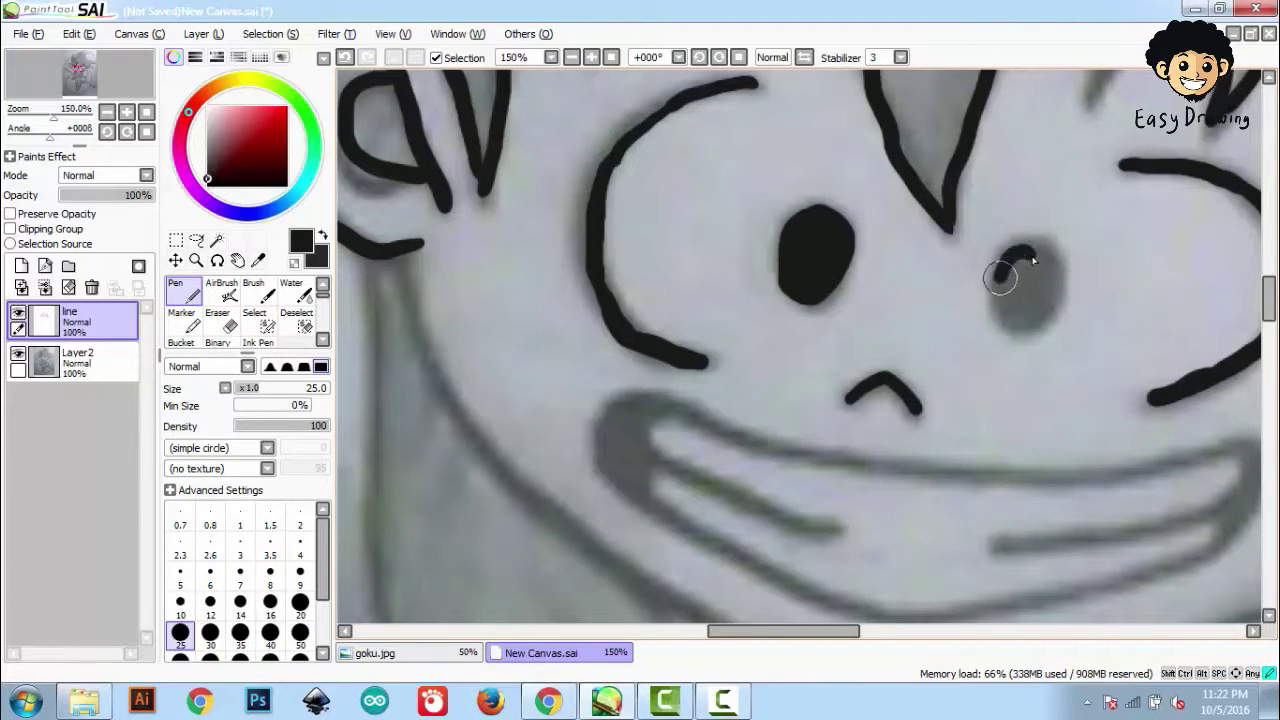
{"action": "mouse_move", "coordinate": [1000, 278]}
{"action": "left_mouse_down"}
{"action": "mouse_move", "coordinate": [1050, 303]}
{"action": "mouse_move", "coordinate": [1013, 258]}
{"action": "left_mouse_up"}
{"action": "left_click_drag", "start_coordinate": [1041, 318], "coordinate": [1024, 290]}
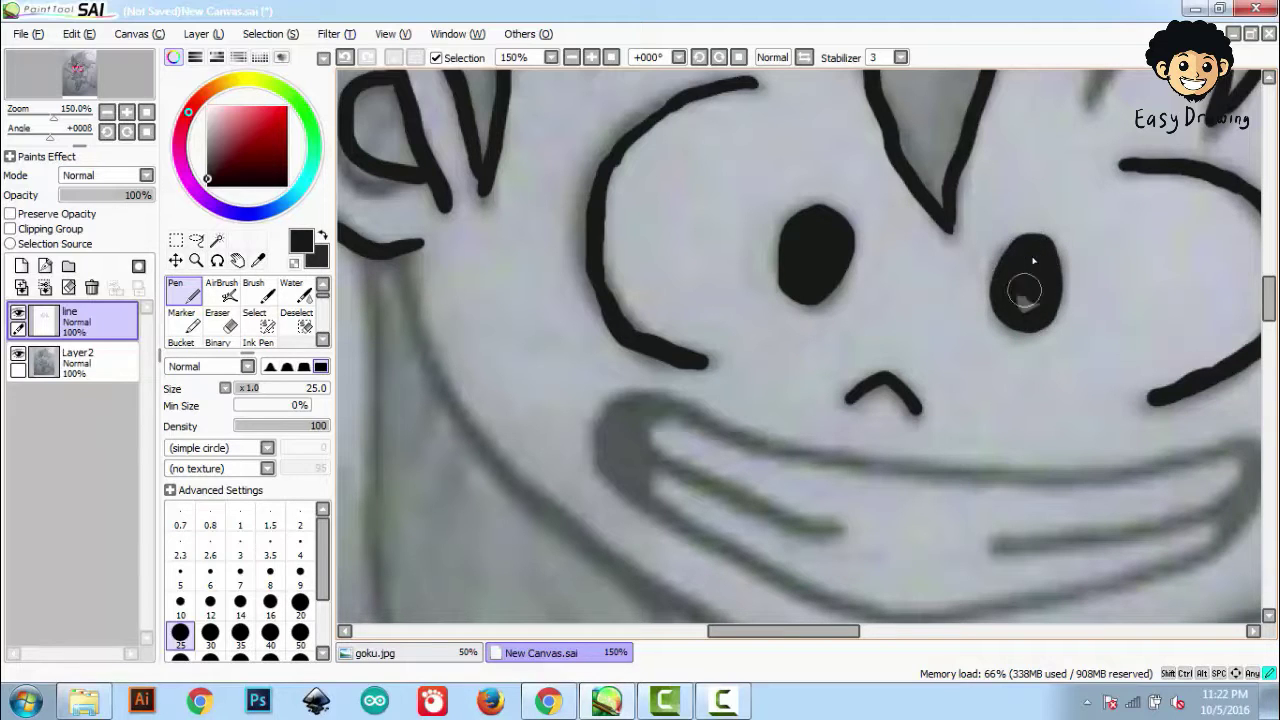
Step: Trace the left side of the face from below the ear down along the jaw, undoing the unwanted strokes
{"action": "scroll", "coordinate": [1027, 316], "scroll_direction": "down", "scroll_amount": 3}
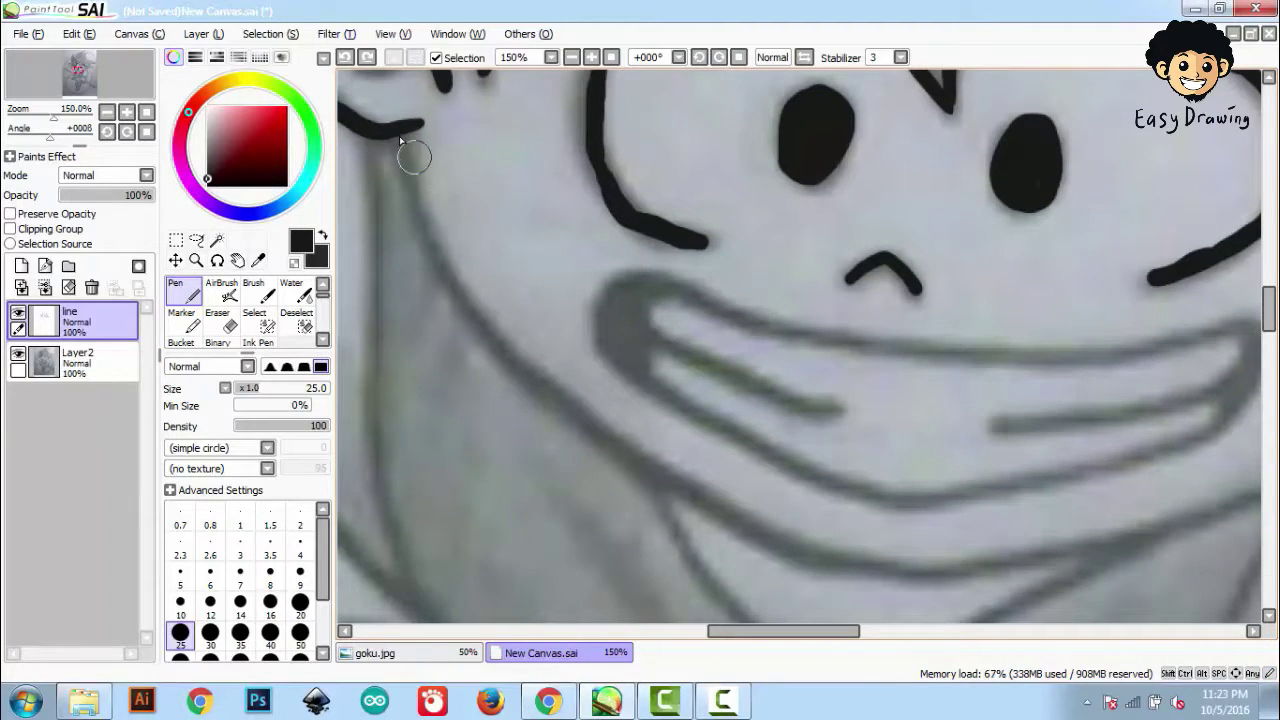
{"action": "left_click_drag", "start_coordinate": [410, 173], "coordinate": [446, 262]}
{"action": "key", "text": "ctrl+z"}
{"action": "scroll", "coordinate": [430, 232], "scroll_direction": "up", "scroll_amount": 1}
{"action": "key", "text": "Left"}
{"action": "key", "text": "Left"}
{"action": "key", "text": "Left"}
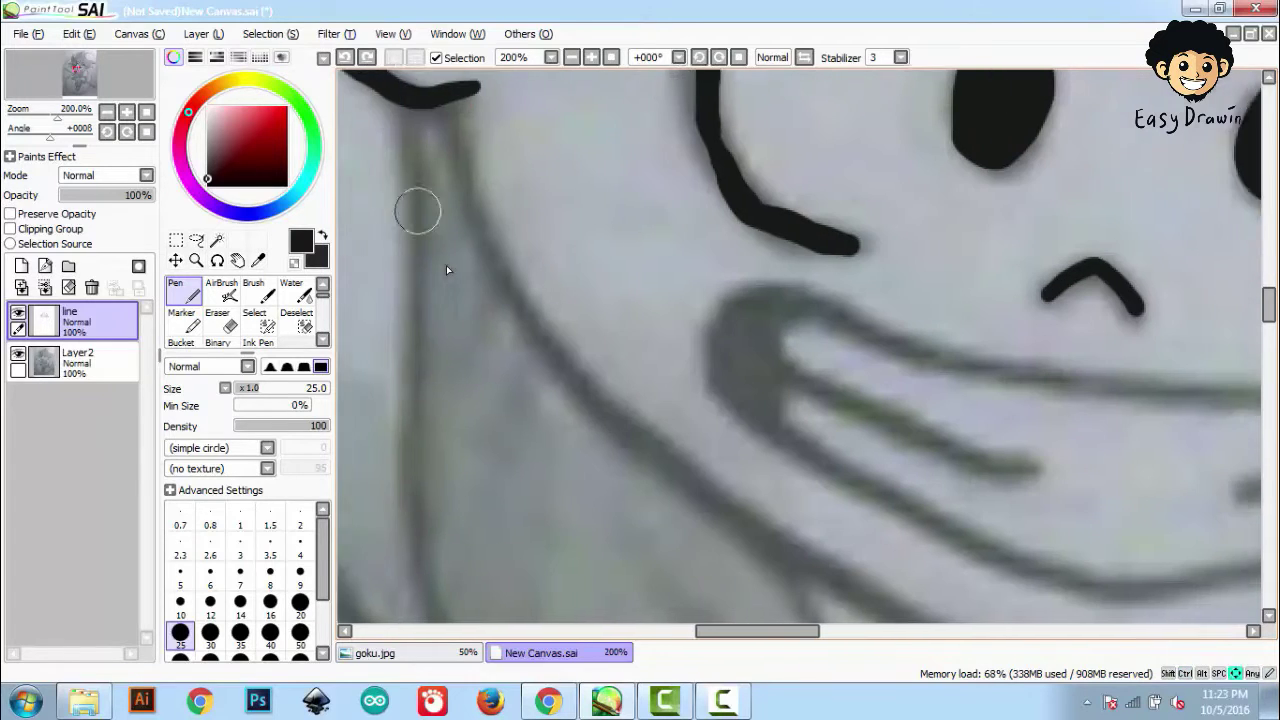
{"action": "mouse_move", "coordinate": [482, 98]}
{"action": "left_mouse_down"}
{"action": "mouse_move", "coordinate": [510, 232]}
{"action": "mouse_move", "coordinate": [574, 332]}
{"action": "mouse_move", "coordinate": [702, 464]}
{"action": "left_mouse_up"}
{"action": "key", "text": "ctrl+z"}
{"action": "key", "text": "Right"}
{"action": "key", "text": "Right"}
{"action": "key", "text": "Right"}
{"action": "key", "text": "Right"}
{"action": "key", "text": "Right"}
{"action": "key", "text": "Right"}
{"action": "key", "text": "Down"}
{"action": "key", "text": "Down"}
{"action": "key", "text": "Down"}
{"action": "key", "text": "Down"}
{"action": "key", "text": "Down"}
{"action": "key", "text": "Down"}
{"action": "left_click_drag", "start_coordinate": [524, 285], "coordinate": [737, 443]}
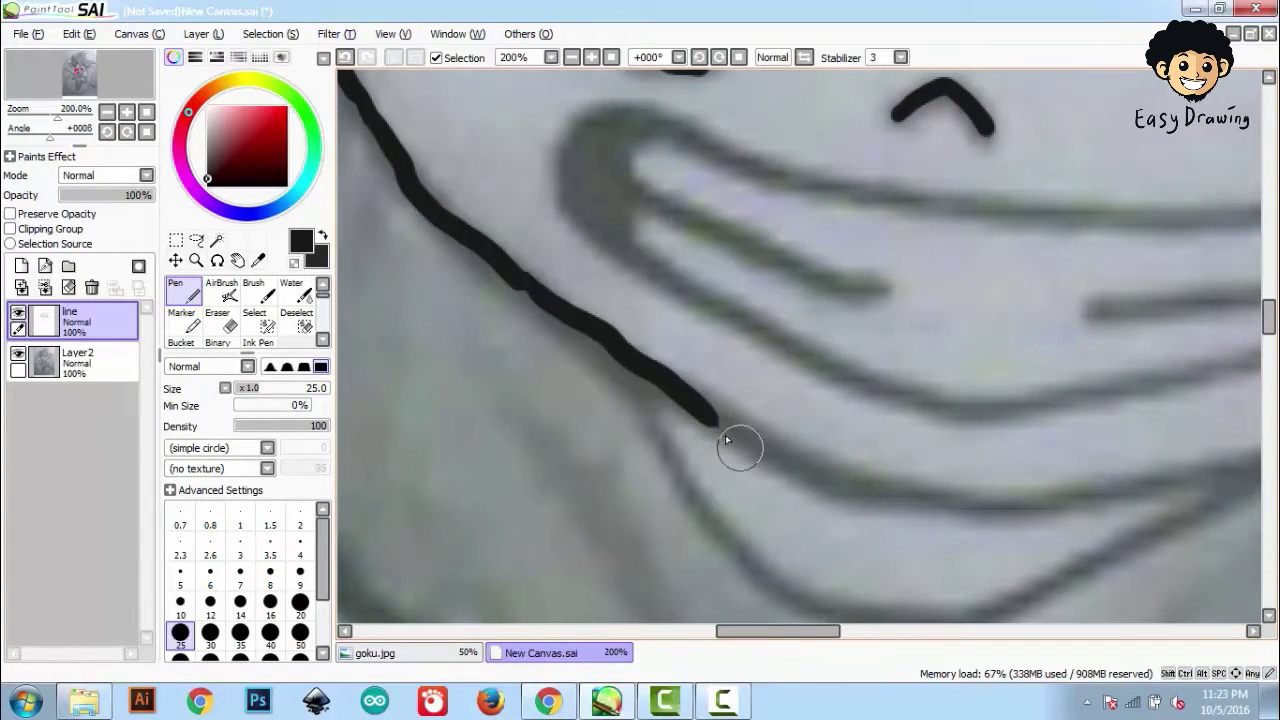
Step: Continue the jaw contour around the bottom of the chin
{"action": "scroll", "coordinate": [737, 443], "scroll_direction": "down", "scroll_amount": 2}
{"action": "scroll", "coordinate": [737, 443], "scroll_direction": "right", "scroll_amount": 2}
{"action": "left_click_drag", "start_coordinate": [595, 326], "coordinate": [629, 349]}
{"action": "scroll", "coordinate": [629, 349], "scroll_direction": "right", "scroll_amount": 2}
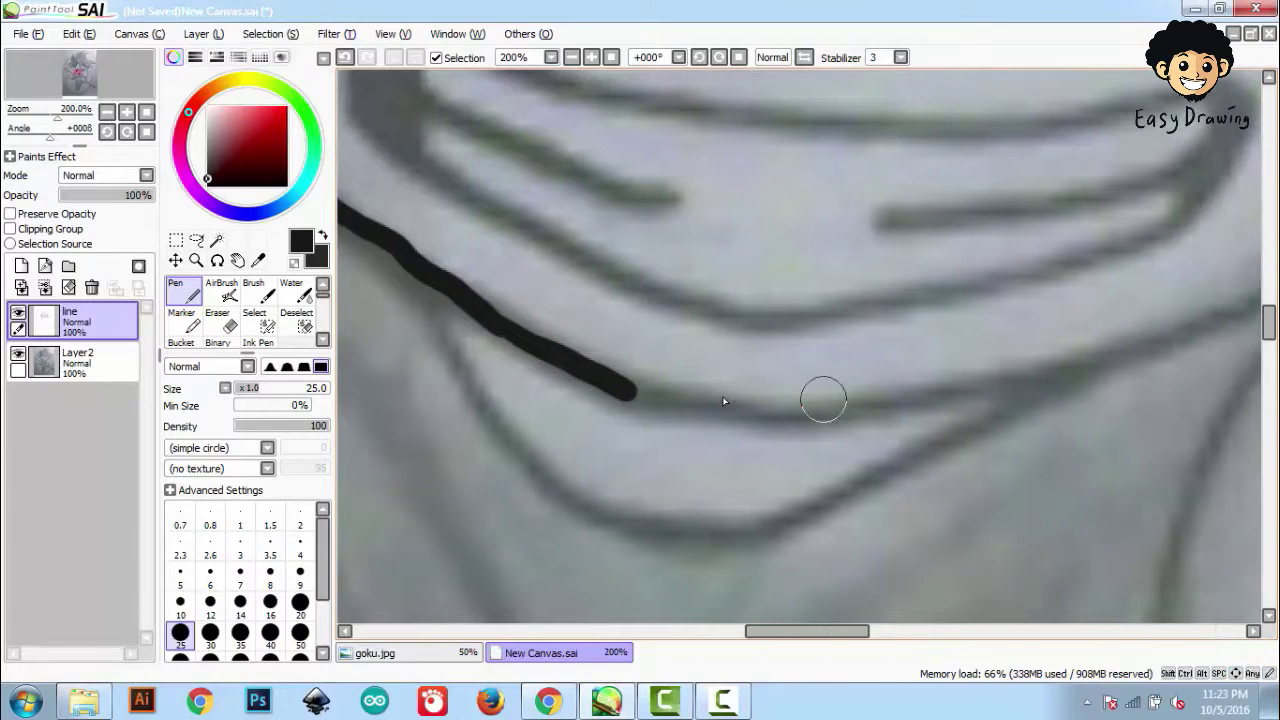
{"action": "left_click_drag", "start_coordinate": [622, 393], "coordinate": [1063, 377]}
{"action": "key", "text": "Right"}
{"action": "key", "text": "Right"}
{"action": "key", "text": "Right"}
{"action": "key", "text": "Right"}
{"action": "key", "text": "Right"}
{"action": "key", "text": "Up"}
{"action": "key", "text": "Up"}
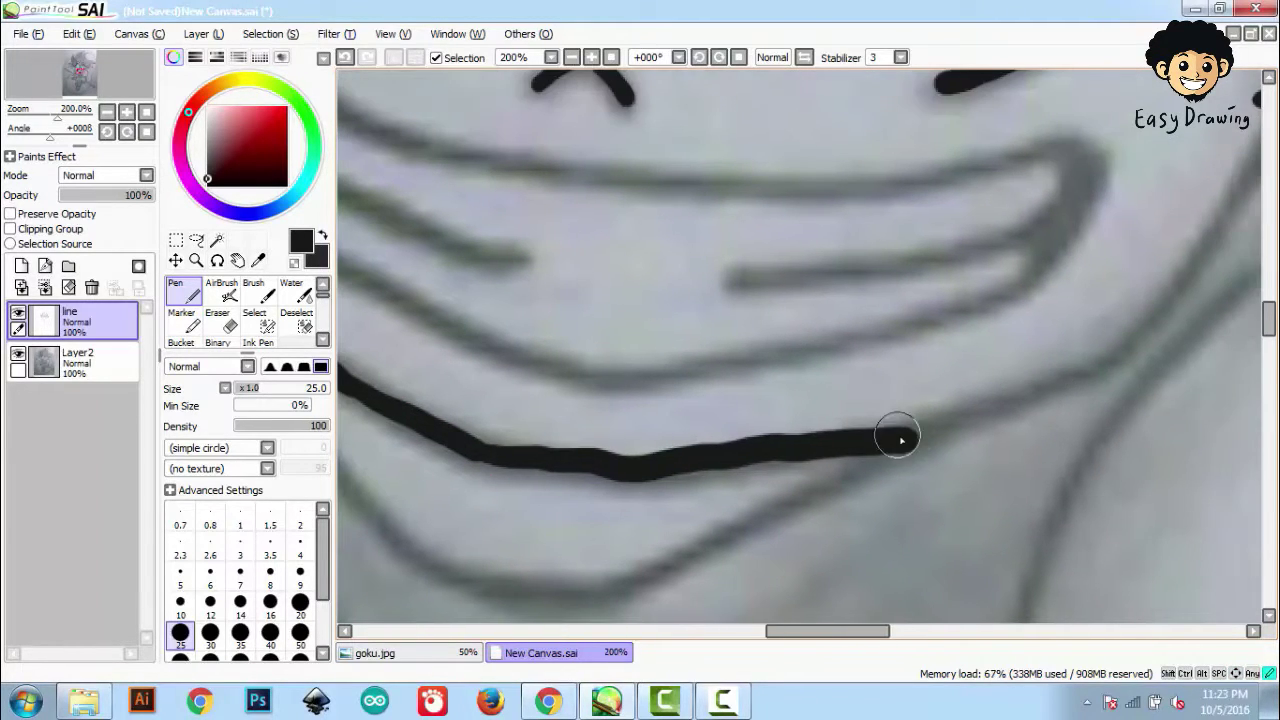
Step: Complete the right side of the jaw contour from the chin up toward the right ear
{"action": "left_click_drag", "start_coordinate": [898, 440], "coordinate": [1091, 373]}
{"action": "key", "text": "Right"}
{"action": "key", "text": "Right"}
{"action": "key", "text": "Right"}
{"action": "key", "text": "Right"}
{"action": "key", "text": "Right"}
{"action": "key", "text": "Up"}
{"action": "key", "text": "Up"}
{"action": "mouse_move", "coordinate": [1125, 165]}
{"action": "left_mouse_down"}
{"action": "mouse_move", "coordinate": [987, 398]}
{"action": "mouse_move", "coordinate": [890, 441]}
{"action": "left_mouse_up"}
Step: Trace the upper line of the grin and the two short tooth lines running inward from the mouth corners
{"action": "scroll", "coordinate": [886, 441], "scroll_direction": "down", "scroll_amount": 1}
{"action": "scroll", "coordinate": [900, 443], "scroll_direction": "up", "scroll_amount": 2}
{"action": "scroll", "coordinate": [900, 443], "scroll_direction": "left", "scroll_amount": 4}
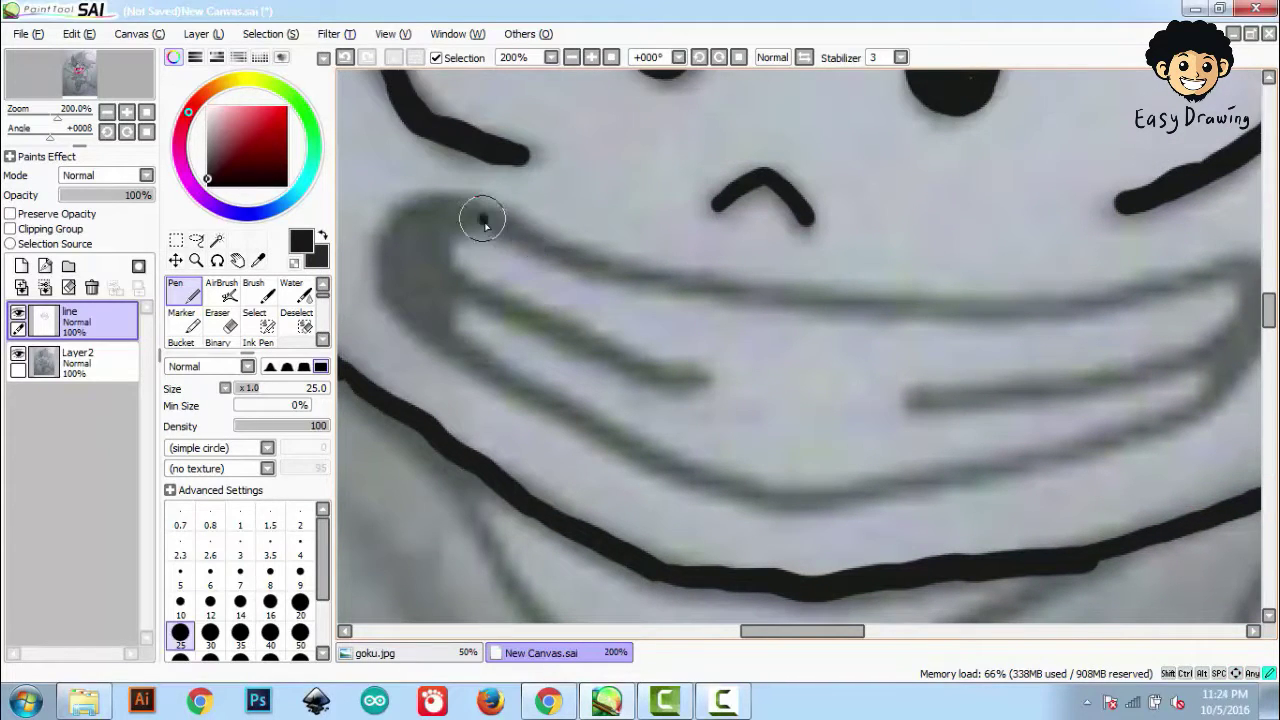
{"action": "mouse_move", "coordinate": [483, 219]}
{"action": "left_mouse_down"}
{"action": "mouse_move", "coordinate": [650, 283]}
{"action": "mouse_move", "coordinate": [875, 291]}
{"action": "left_mouse_up"}
{"action": "key", "text": "ctrl+z"}
{"action": "left_click_drag", "start_coordinate": [630, 269], "coordinate": [750, 290]}
{"action": "mouse_move", "coordinate": [748, 289]}
{"action": "left_mouse_down"}
{"action": "mouse_move", "coordinate": [1037, 297]}
{"action": "mouse_move", "coordinate": [1197, 277]}
{"action": "mouse_move", "coordinate": [1215, 335]}
{"action": "mouse_move", "coordinate": [987, 392]}
{"action": "mouse_move", "coordinate": [905, 390]}
{"action": "left_mouse_up"}
{"action": "mouse_move", "coordinate": [486, 223]}
{"action": "left_mouse_down"}
{"action": "mouse_move", "coordinate": [518, 313]}
{"action": "mouse_move", "coordinate": [718, 378]}
{"action": "left_mouse_up"}
Step: Trace the lower line of the grin from both corners toward the middle, undoing the unwanted stroke
{"action": "mouse_move", "coordinate": [452, 272]}
{"action": "left_mouse_down"}
{"action": "mouse_move", "coordinate": [461, 354]}
{"action": "mouse_move", "coordinate": [594, 417]}
{"action": "left_mouse_up"}
{"action": "key", "text": "ctrl+z"}
{"action": "mouse_move", "coordinate": [455, 345]}
{"action": "left_mouse_down"}
{"action": "mouse_move", "coordinate": [654, 457]}
{"action": "mouse_move", "coordinate": [728, 482]}
{"action": "left_mouse_up"}
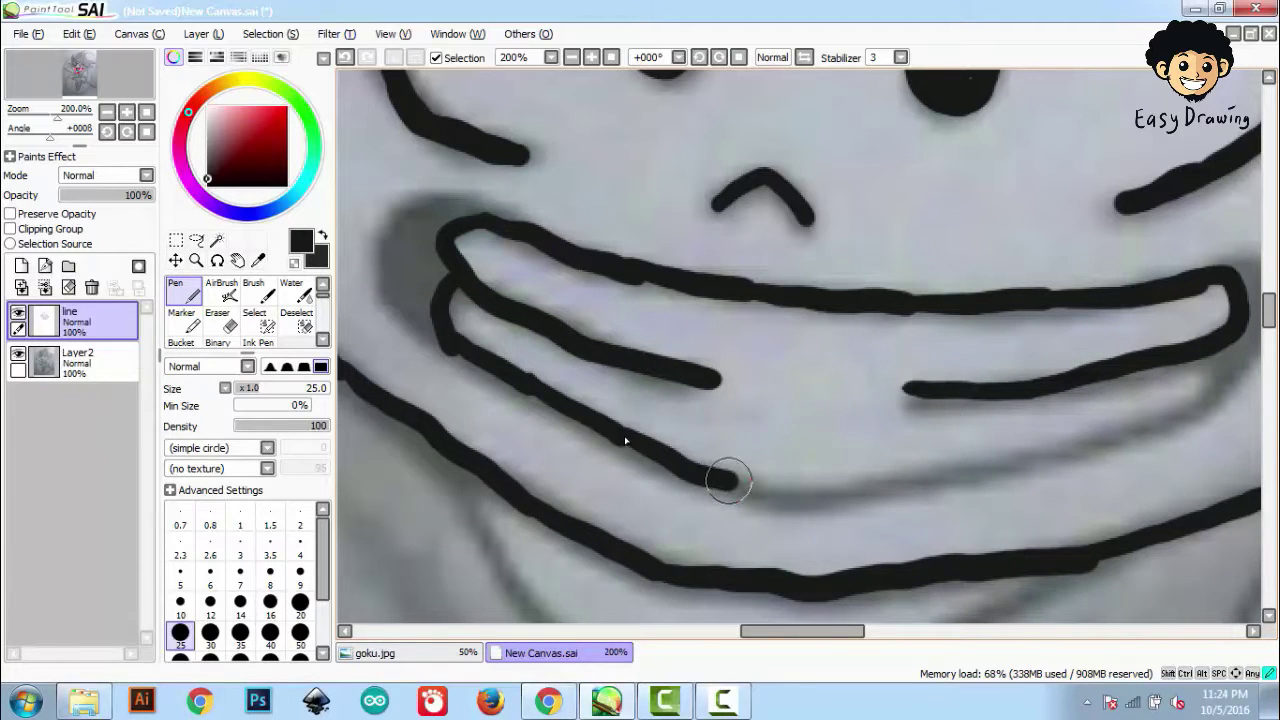
{"action": "left_click_drag", "start_coordinate": [1200, 401], "coordinate": [846, 491]}
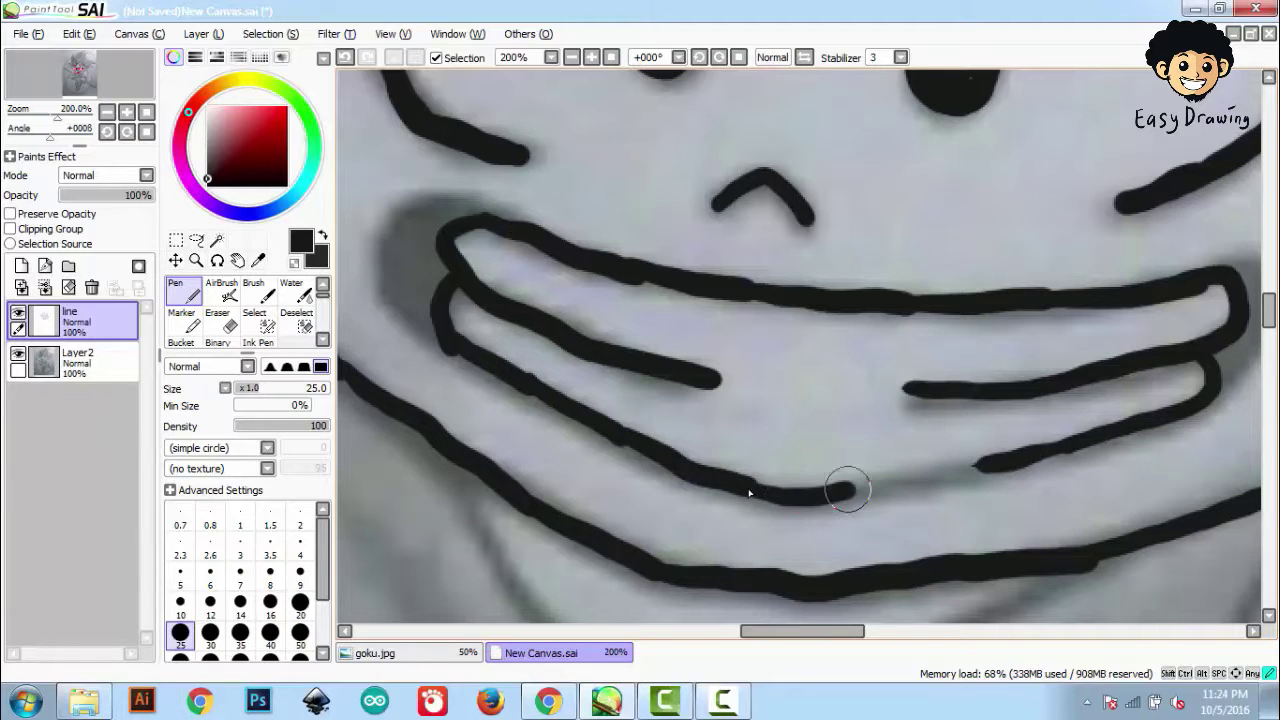
Step: Outline the dark corners at both ends of the grin and fill them solid black
{"action": "scroll", "coordinate": [976, 408], "scroll_direction": "right", "scroll_amount": 1}
{"action": "key", "text": "Right"}
{"action": "key", "text": "Right"}
{"action": "key", "text": "Right"}
{"action": "key", "text": "Right"}
{"action": "mouse_move", "coordinate": [1066, 270]}
{"action": "left_mouse_down"}
{"action": "mouse_move", "coordinate": [1094, 360]}
{"action": "mouse_move", "coordinate": [1106, 306]}
{"action": "mouse_move", "coordinate": [1092, 299]}
{"action": "left_mouse_up"}
{"action": "key", "text": "Left"}
{"action": "key", "text": "Left"}
{"action": "key", "text": "Down"}
{"action": "scroll", "coordinate": [1100, 308], "scroll_direction": "left", "scroll_amount": 5}
{"action": "mouse_move", "coordinate": [751, 189]}
{"action": "left_mouse_down"}
{"action": "mouse_move", "coordinate": [654, 189]}
{"action": "mouse_move", "coordinate": [643, 263]}
{"action": "mouse_move", "coordinate": [676, 222]}
{"action": "mouse_move", "coordinate": [666, 207]}
{"action": "left_mouse_up"}
{"action": "scroll", "coordinate": [680, 311], "scroll_direction": "down", "scroll_amount": 4}
{"action": "scroll", "coordinate": [680, 311], "scroll_direction": "right", "scroll_amount": 3}
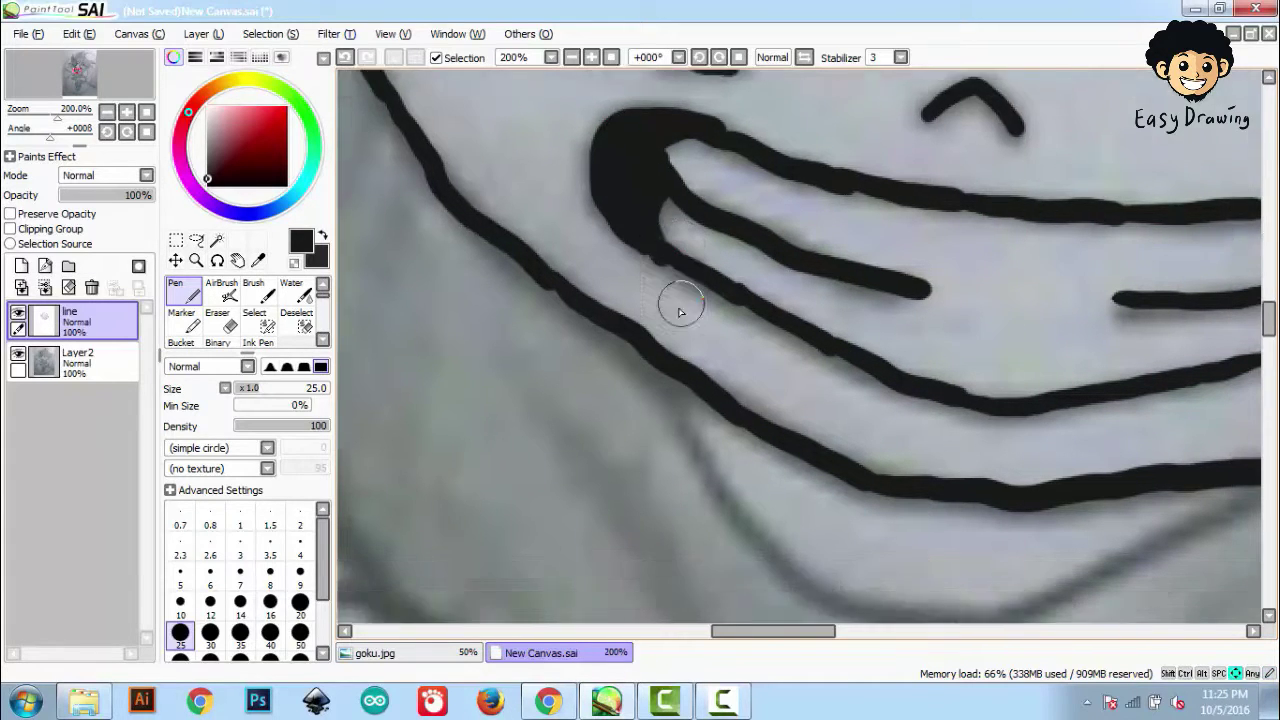
Step: Trace the curved neckline below the chin, joining it to the jaw contour on both sides
{"action": "mouse_move", "coordinate": [528, 229]}
{"action": "left_mouse_down"}
{"action": "mouse_move", "coordinate": [571, 345]}
{"action": "mouse_move", "coordinate": [636, 437]}
{"action": "left_mouse_up"}
{"action": "left_click_drag", "start_coordinate": [1152, 326], "coordinate": [850, 465]}
{"action": "left_click_drag", "start_coordinate": [617, 409], "coordinate": [930, 453]}
{"action": "scroll", "coordinate": [930, 453], "scroll_direction": "down", "scroll_amount": 5}
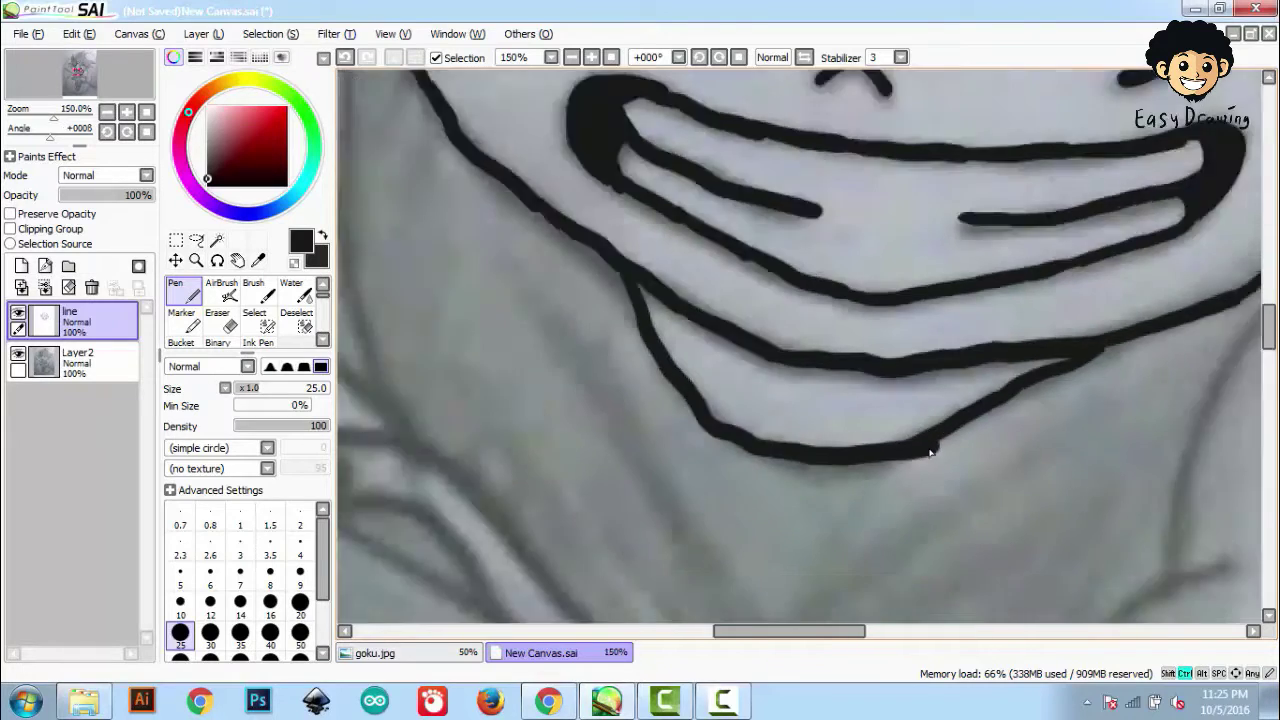
Step: Trace the lower hair edge running between the left ear and the raised hand's fingers
{"action": "scroll", "coordinate": [943, 423], "scroll_direction": "up", "scroll_amount": 3}
{"action": "left_click_drag", "start_coordinate": [557, 308], "coordinate": [945, 422]}
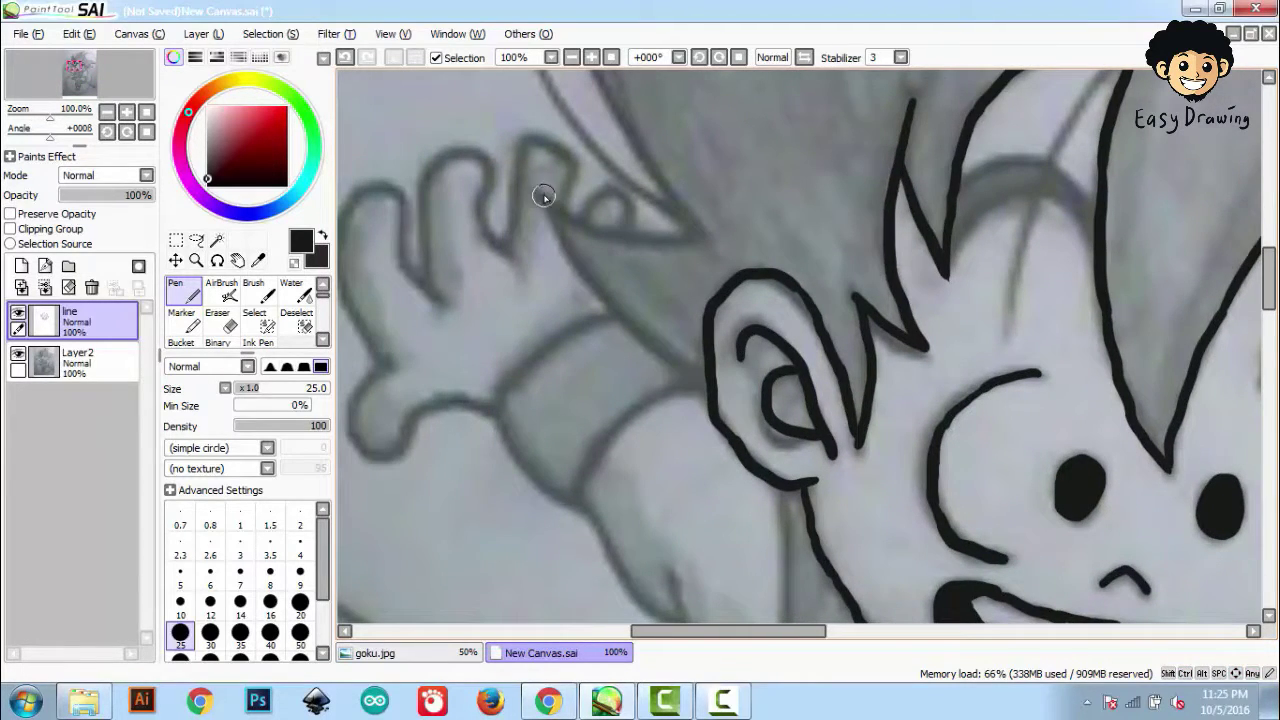
{"action": "scroll", "coordinate": [571, 251], "scroll_direction": "up", "scroll_amount": 1}
{"action": "mouse_move", "coordinate": [520, 150]}
{"action": "left_mouse_down"}
{"action": "mouse_move", "coordinate": [586, 271]}
{"action": "mouse_move", "coordinate": [840, 525]}
{"action": "left_mouse_up"}
{"action": "scroll", "coordinate": [823, 514], "scroll_direction": "up", "scroll_amount": 3}
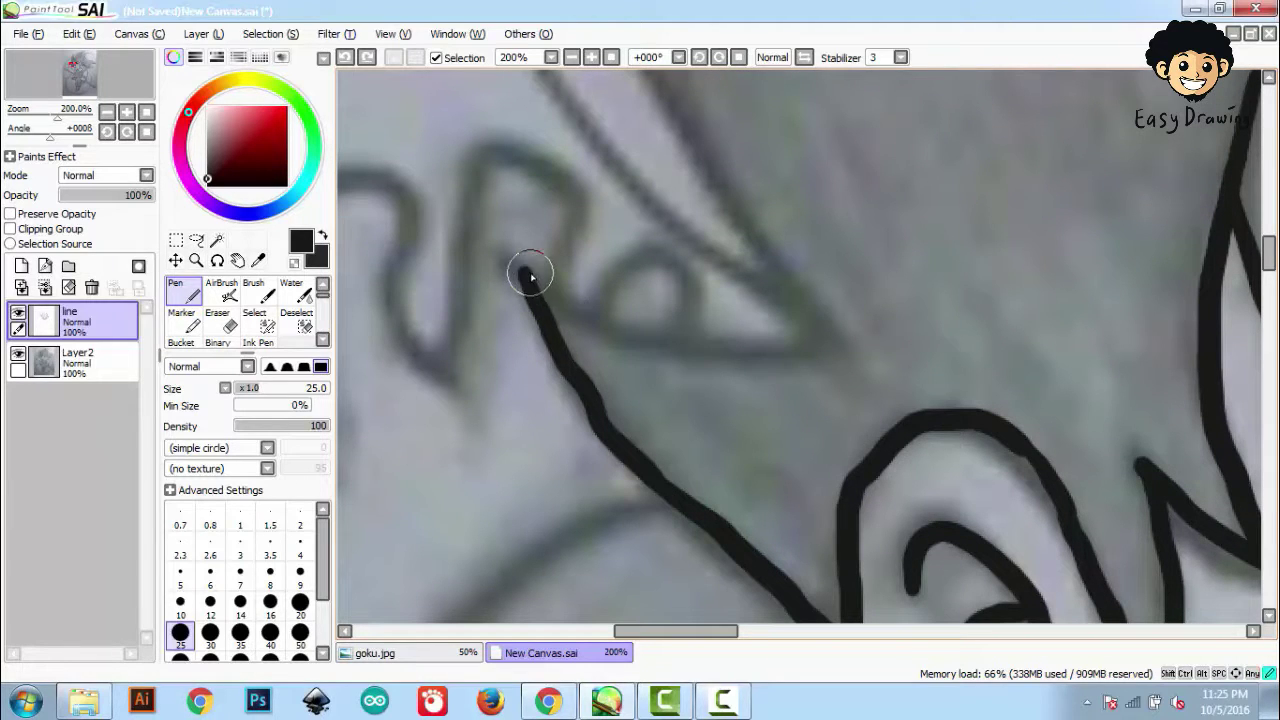
Step: Trace the underside of the hair spike beside the raised hand's fingers and turn its outer corner upward
{"action": "mouse_move", "coordinate": [530, 275]}
{"action": "left_mouse_down"}
{"action": "mouse_move", "coordinate": [714, 354]}
{"action": "mouse_move", "coordinate": [800, 316]}
{"action": "left_mouse_up"}
{"action": "scroll", "coordinate": [801, 323], "scroll_direction": "up", "scroll_amount": 3}
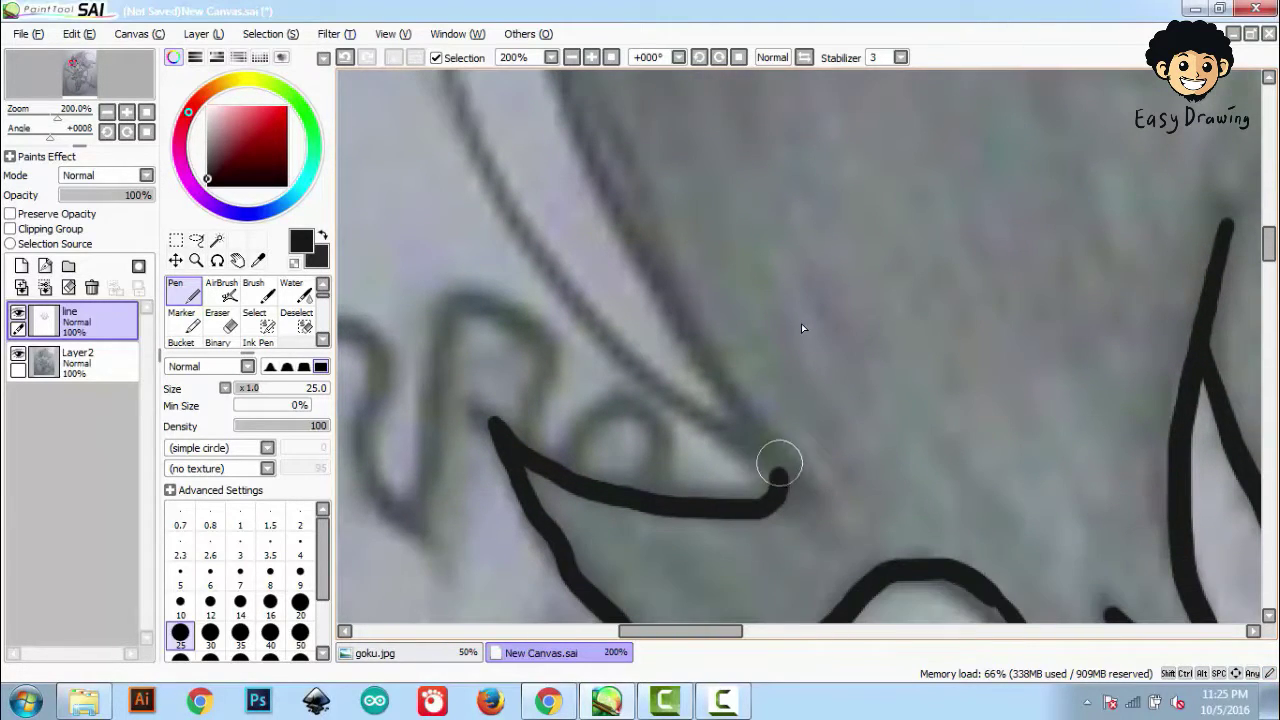
{"action": "left_click_drag", "start_coordinate": [781, 477], "coordinate": [737, 408]}
Step: Trace the outer left hair contour upward from the corner beside the raised hand toward the leftmost tall spike
{"action": "mouse_move", "coordinate": [818, 83]}
{"action": "left_mouse_down"}
{"action": "mouse_move", "coordinate": [737, 463]}
{"action": "mouse_move", "coordinate": [724, 467]}
{"action": "left_mouse_up"}
{"action": "scroll", "coordinate": [724, 467], "scroll_direction": "down", "scroll_amount": 1}
{"action": "left_click_drag", "start_coordinate": [640, 594], "coordinate": [627, 451]}
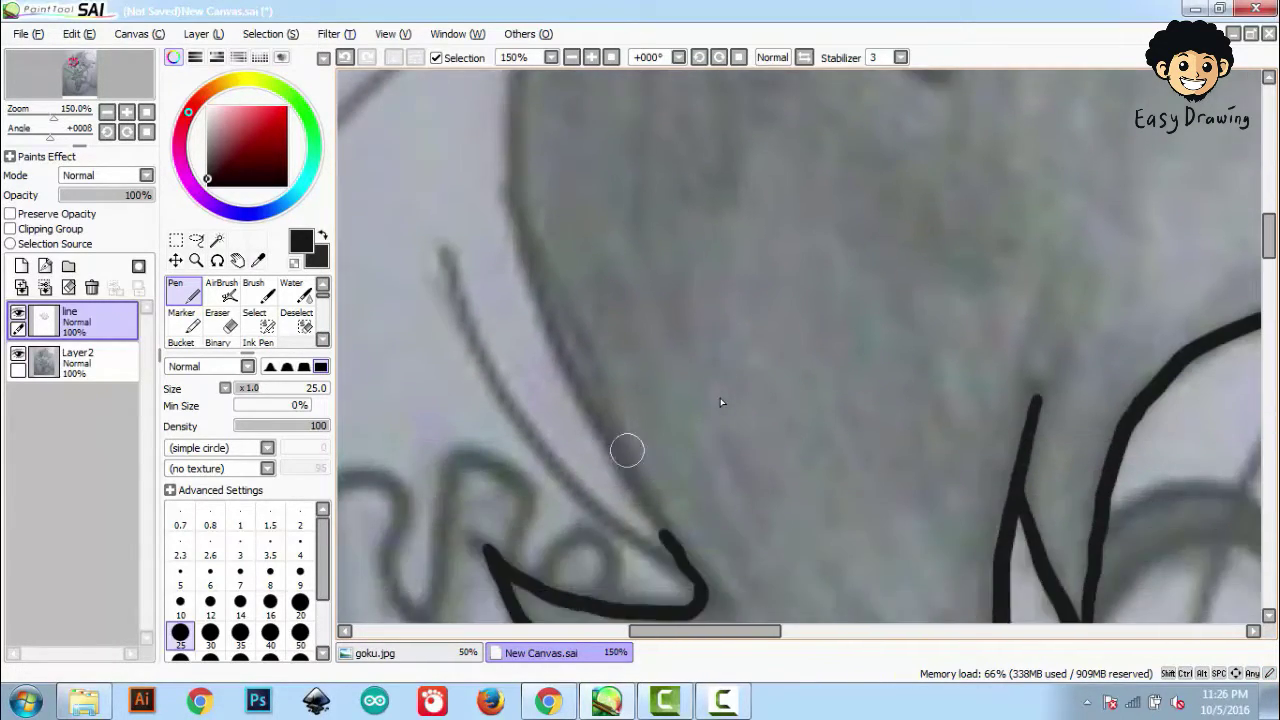
{"action": "left_click_drag", "start_coordinate": [665, 535], "coordinate": [568, 373]}
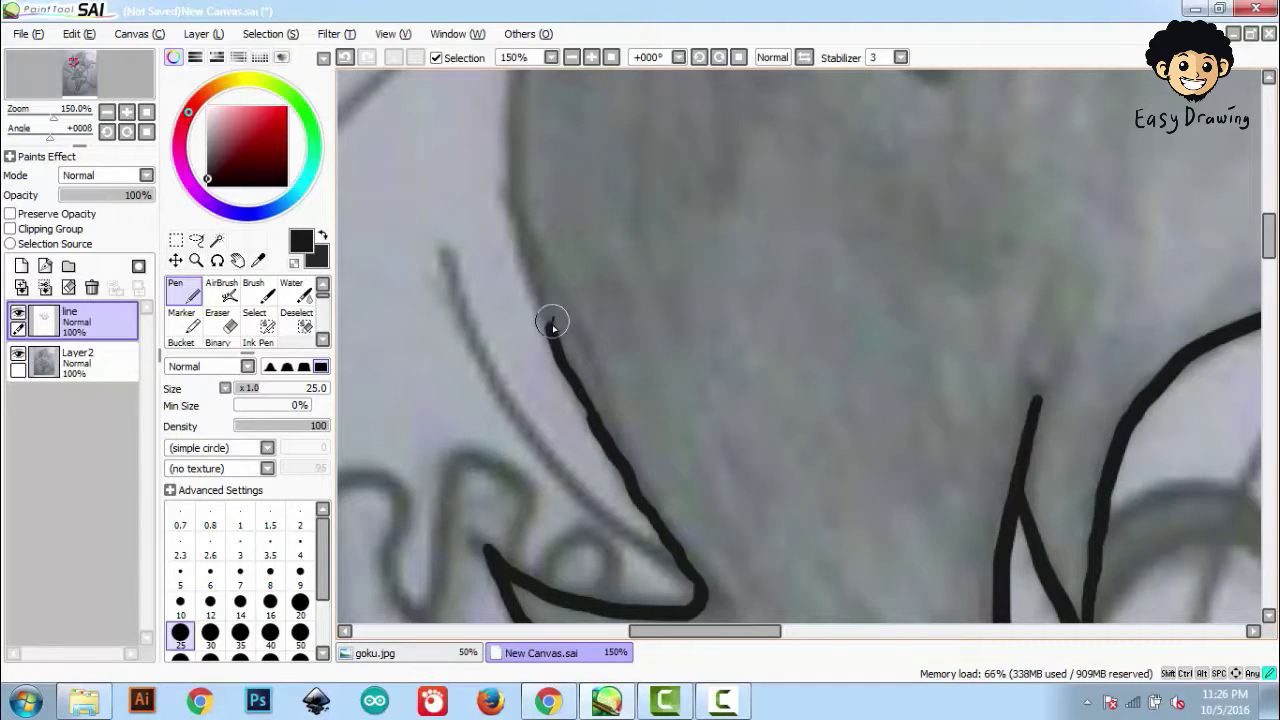
{"action": "left_click_drag", "start_coordinate": [527, 268], "coordinate": [516, 184]}
{"action": "mouse_move", "coordinate": [516, 186]}
{"action": "left_mouse_down"}
{"action": "mouse_move", "coordinate": [487, 390]}
{"action": "mouse_move", "coordinate": [481, 337]}
{"action": "left_mouse_up"}
{"action": "left_click_drag", "start_coordinate": [481, 385], "coordinate": [503, 224]}
{"action": "scroll", "coordinate": [503, 243], "scroll_direction": "up", "scroll_amount": 2}
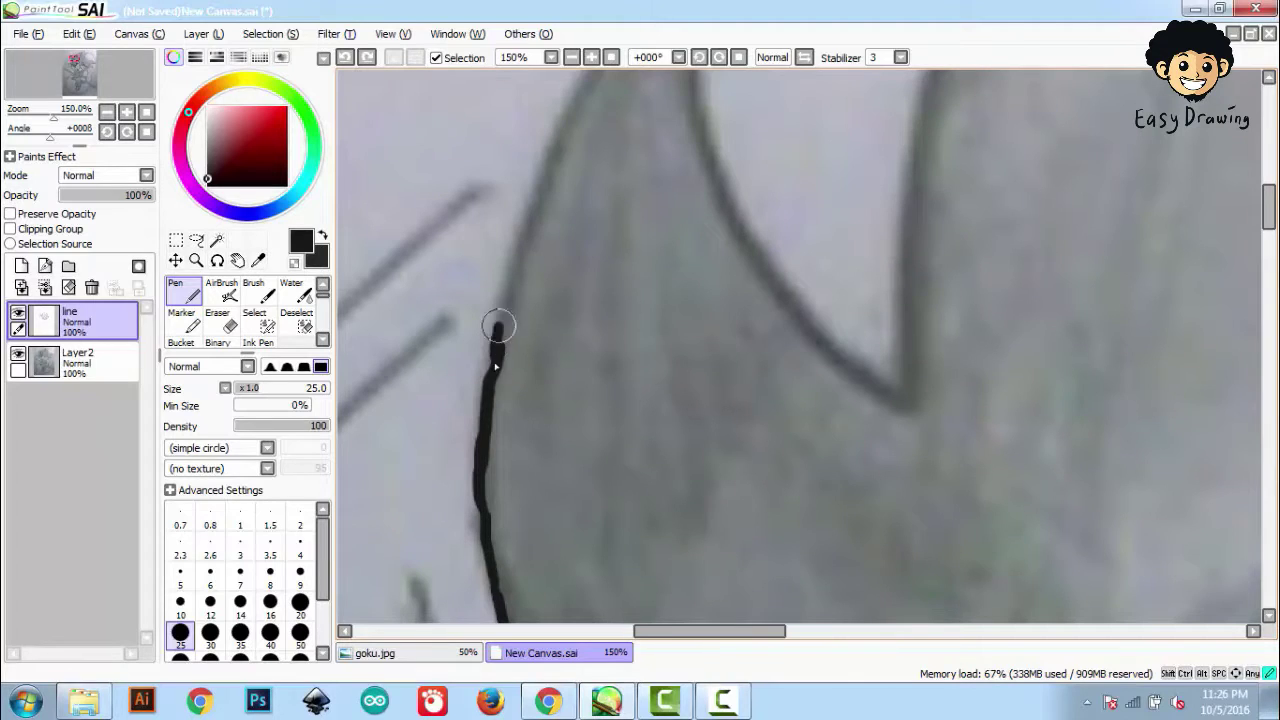
{"action": "left_click_drag", "start_coordinate": [500, 335], "coordinate": [534, 180]}
Step: Finish the leftmost tall hair spike up to its tip and down its inner edge to the notch, undoing unwanted strokes
{"action": "scroll", "coordinate": [536, 180], "scroll_direction": "up", "scroll_amount": 3}
{"action": "left_click_drag", "start_coordinate": [479, 360], "coordinate": [541, 206]}
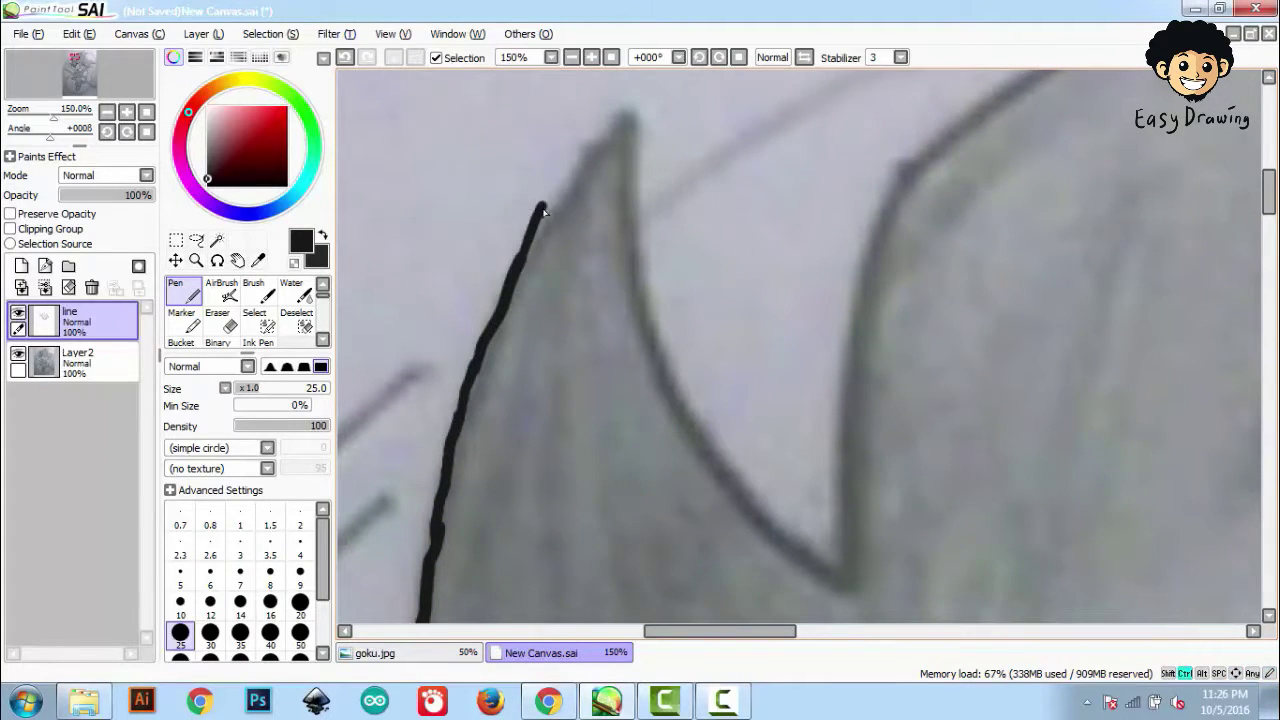
{"action": "key", "text": "ctrl+z"}
{"action": "left_click_drag", "start_coordinate": [521, 256], "coordinate": [623, 100]}
{"action": "mouse_move", "coordinate": [626, 104]}
{"action": "left_mouse_down"}
{"action": "mouse_move", "coordinate": [639, 198]}
{"action": "mouse_move", "coordinate": [627, 205]}
{"action": "mouse_move", "coordinate": [671, 384]}
{"action": "mouse_move", "coordinate": [624, 321]}
{"action": "left_mouse_up"}
{"action": "key", "text": "ctrl+z"}
{"action": "scroll", "coordinate": [640, 378], "scroll_direction": "up", "scroll_amount": 1}
{"action": "mouse_move", "coordinate": [594, 249]}
{"action": "left_mouse_down"}
{"action": "mouse_move", "coordinate": [619, 298]}
{"action": "mouse_move", "coordinate": [788, 489]}
{"action": "mouse_move", "coordinate": [842, 521]}
{"action": "left_mouse_up"}
Step: Trace the hair contour from the notch beside the leftmost spike up along the rising edge of the top spike
{"action": "mouse_move", "coordinate": [847, 364]}
{"action": "left_mouse_down"}
{"action": "mouse_move", "coordinate": [777, 386]}
{"action": "mouse_move", "coordinate": [752, 446]}
{"action": "left_mouse_up"}
{"action": "left_click_drag", "start_coordinate": [743, 603], "coordinate": [757, 279]}
{"action": "left_click_drag", "start_coordinate": [801, 293], "coordinate": [766, 367]}
{"action": "mouse_move", "coordinate": [714, 409]}
{"action": "left_mouse_down"}
{"action": "mouse_move", "coordinate": [757, 235]}
{"action": "mouse_move", "coordinate": [714, 336]}
{"action": "mouse_move", "coordinate": [808, 188]}
{"action": "left_mouse_up"}
{"action": "key", "text": "ctrl+z"}
{"action": "left_click_drag", "start_coordinate": [694, 347], "coordinate": [797, 203]}
{"action": "mouse_move", "coordinate": [849, 215]}
{"action": "left_mouse_down"}
{"action": "mouse_move", "coordinate": [783, 246]}
{"action": "mouse_move", "coordinate": [694, 340]}
{"action": "mouse_move", "coordinate": [820, 212]}
{"action": "left_mouse_up"}
{"action": "left_click_drag", "start_coordinate": [856, 194], "coordinate": [798, 248]}
{"action": "left_click_drag", "start_coordinate": [746, 276], "coordinate": [911, 157]}
{"action": "scroll", "coordinate": [910, 165], "scroll_direction": "up", "scroll_amount": 1}
{"action": "left_click_drag", "start_coordinate": [709, 240], "coordinate": [855, 165]}
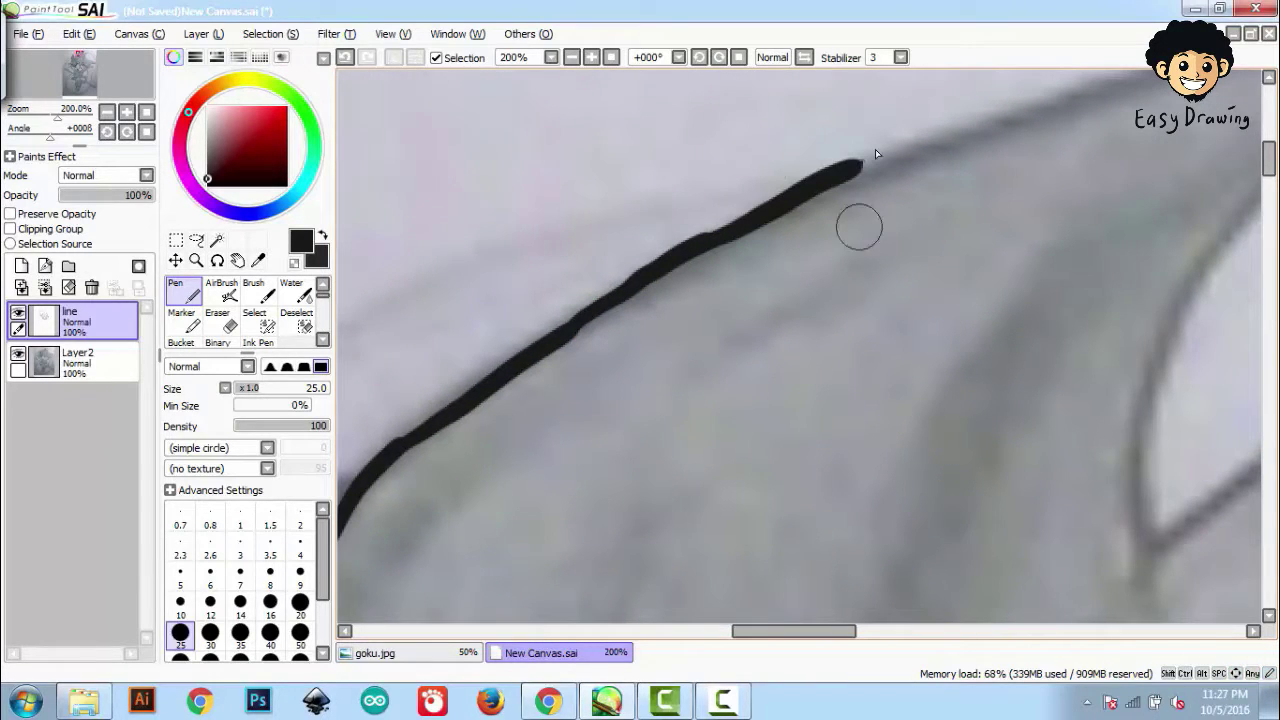
Step: Extend the top hair spike's upper edge to its tip, redrawing the unwanted stroke
{"action": "scroll", "coordinate": [855, 165], "scroll_direction": "up", "scroll_amount": 1}
{"action": "mouse_move", "coordinate": [697, 234]}
{"action": "left_mouse_down"}
{"action": "mouse_move", "coordinate": [830, 198]}
{"action": "mouse_move", "coordinate": [887, 161]}
{"action": "left_mouse_up"}
{"action": "key", "text": "ctrl+z"}
{"action": "mouse_move", "coordinate": [945, 170]}
{"action": "left_mouse_down"}
{"action": "mouse_move", "coordinate": [871, 234]}
{"action": "mouse_move", "coordinate": [831, 237]}
{"action": "left_mouse_up"}
{"action": "left_click_drag", "start_coordinate": [764, 224], "coordinate": [980, 153]}
{"action": "mouse_move", "coordinate": [973, 154]}
{"action": "left_mouse_down"}
{"action": "mouse_move", "coordinate": [917, 213]}
{"action": "mouse_move", "coordinate": [1231, 209]}
{"action": "left_mouse_up"}
{"action": "scroll", "coordinate": [1225, 212], "scroll_direction": "down", "scroll_amount": 1}
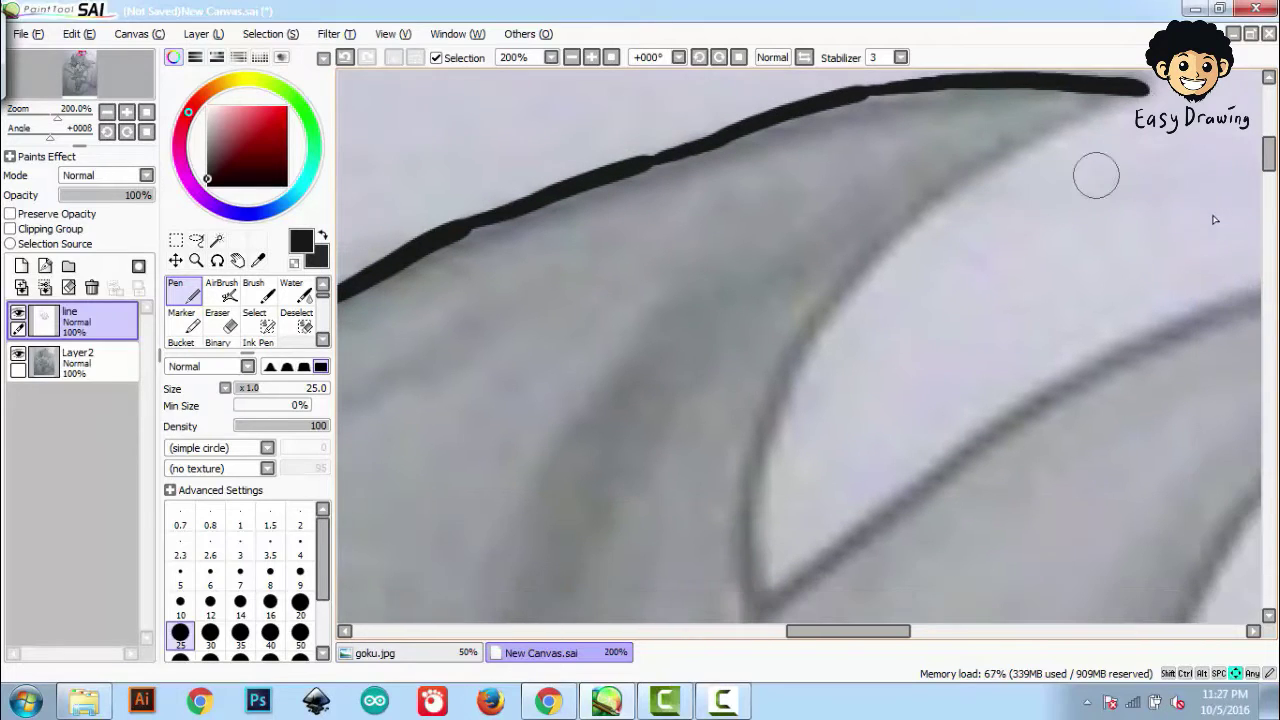
Step: Trace the top hair spike's inner edge from its tip down to the notch
{"action": "mouse_move", "coordinate": [1125, 95]}
{"action": "left_mouse_down"}
{"action": "mouse_move", "coordinate": [903, 157]}
{"action": "mouse_move", "coordinate": [760, 526]}
{"action": "mouse_move", "coordinate": [776, 547]}
{"action": "left_mouse_up"}
{"action": "scroll", "coordinate": [786, 545], "scroll_direction": "down", "scroll_amount": 1}
{"action": "scroll", "coordinate": [689, 334], "scroll_direction": "right", "scroll_amount": 2}
Step: Trace the second top hair spike up from the notch and down its curved right edge
{"action": "mouse_move", "coordinate": [455, 478]}
{"action": "left_mouse_down"}
{"action": "mouse_move", "coordinate": [549, 400]}
{"action": "mouse_move", "coordinate": [797, 243]}
{"action": "mouse_move", "coordinate": [1143, 163]}
{"action": "mouse_move", "coordinate": [1215, 165]}
{"action": "mouse_move", "coordinate": [1130, 210]}
{"action": "mouse_move", "coordinate": [884, 430]}
{"action": "left_mouse_up"}
{"action": "scroll", "coordinate": [884, 430], "scroll_direction": "down", "scroll_amount": 3}
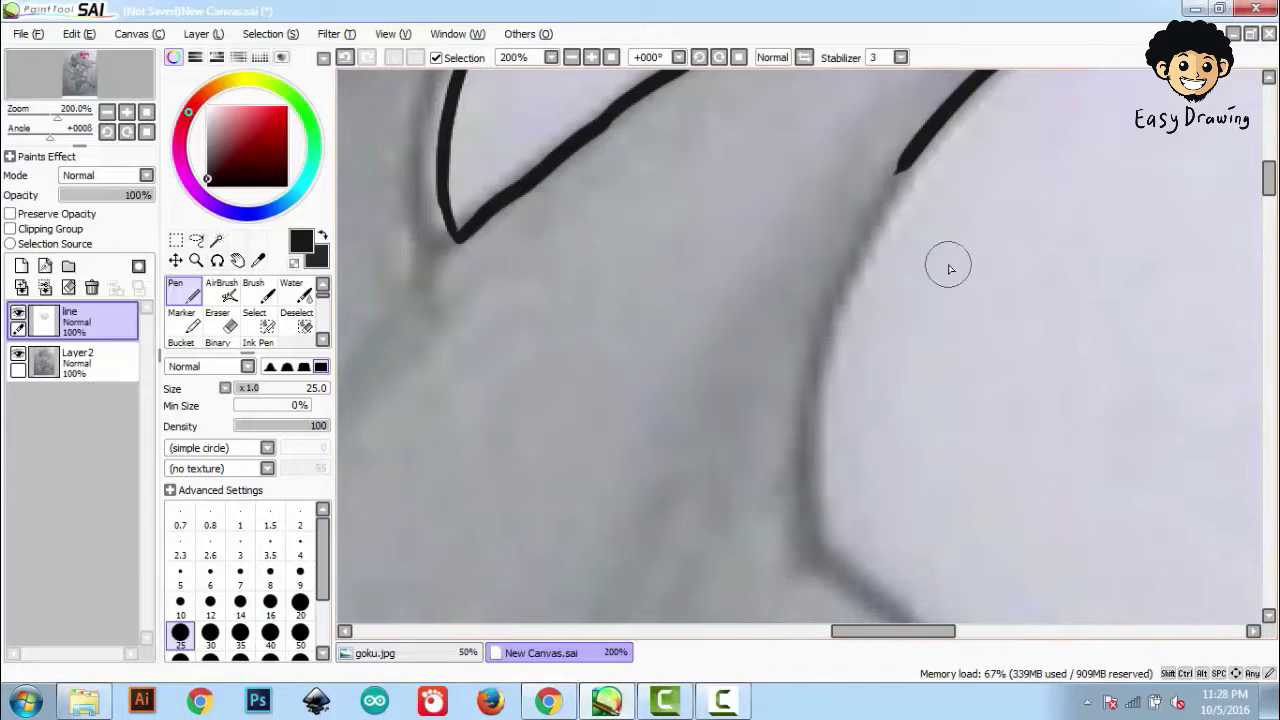
{"action": "mouse_move", "coordinate": [895, 170]}
{"action": "left_mouse_down"}
{"action": "mouse_move", "coordinate": [857, 243]}
{"action": "mouse_move", "coordinate": [823, 380]}
{"action": "mouse_move", "coordinate": [820, 543]}
{"action": "left_mouse_up"}
{"action": "scroll", "coordinate": [826, 547], "scroll_direction": "down", "scroll_amount": 2}
{"action": "scroll", "coordinate": [826, 547], "scroll_direction": "down", "scroll_amount": 3}
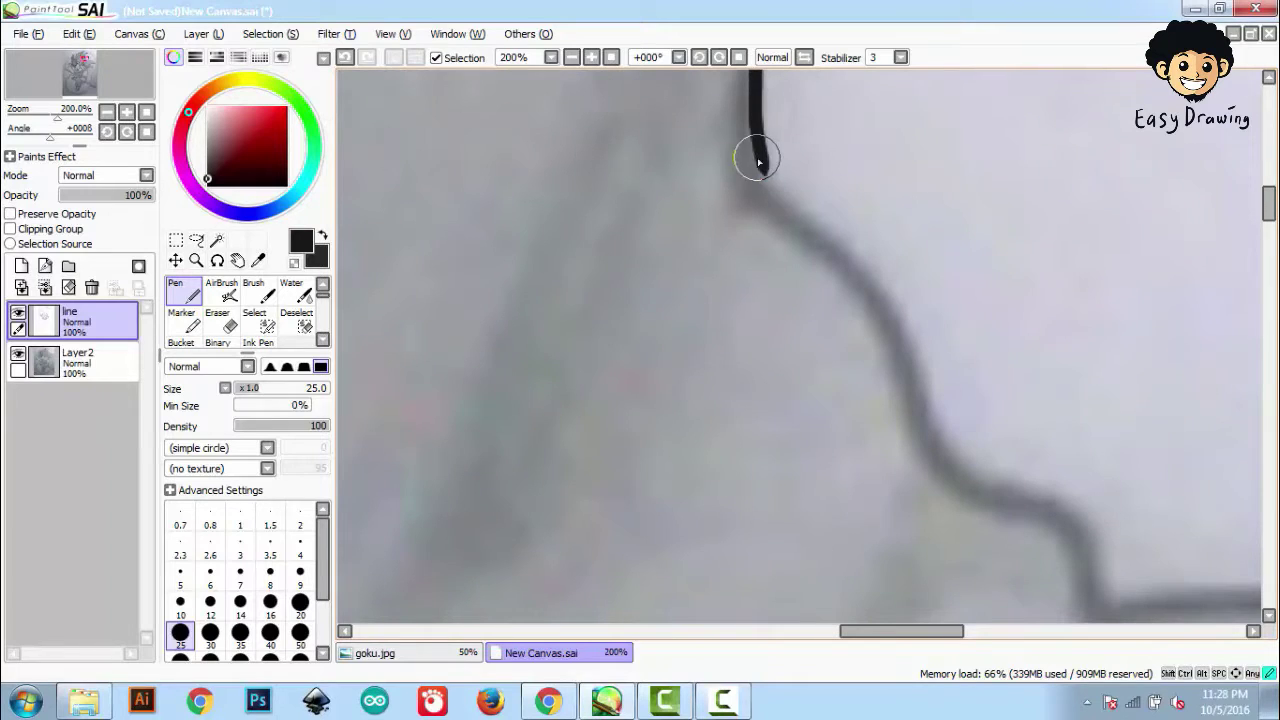
Step: Trace the wavy, stepped hair contour below the second top spike, redoing its first stroke
{"action": "mouse_move", "coordinate": [759, 162]}
{"action": "left_mouse_down"}
{"action": "mouse_move", "coordinate": [809, 209]}
{"action": "mouse_move", "coordinate": [934, 423]}
{"action": "left_mouse_up"}
{"action": "key", "text": "ctrl+z"}
{"action": "left_click_drag", "start_coordinate": [760, 185], "coordinate": [930, 468]}
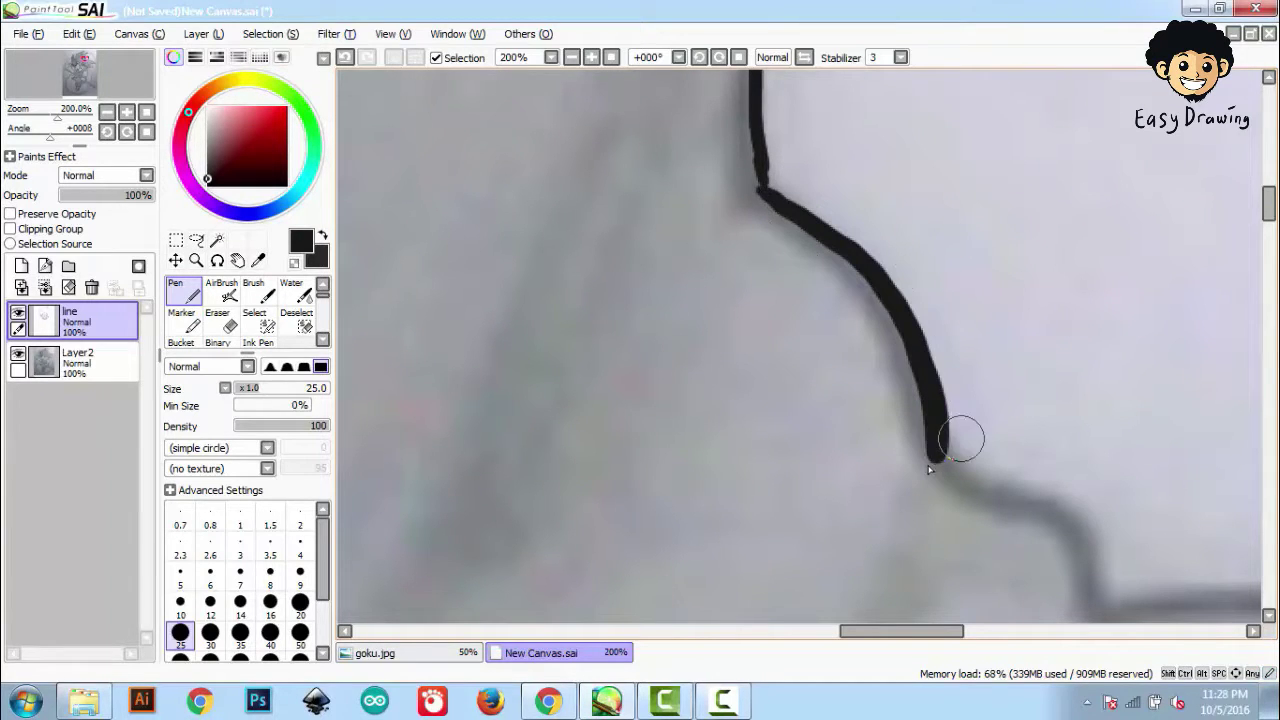
{"action": "key", "text": "Right"}
{"action": "key", "text": "Right"}
{"action": "key", "text": "Right"}
{"action": "key", "text": "Right"}
{"action": "key", "text": "Right"}
{"action": "key", "text": "Right"}
{"action": "key", "text": "Down"}
{"action": "key", "text": "Down"}
{"action": "key", "text": "Down"}
{"action": "key", "text": "Down"}
{"action": "mouse_move", "coordinate": [757, 335]}
{"action": "left_mouse_down"}
{"action": "mouse_move", "coordinate": [889, 403]}
{"action": "mouse_move", "coordinate": [897, 476]}
{"action": "left_mouse_up"}
Step: Trace the long upper edge of the large right-hand hair spike out to its tip
{"action": "key", "text": "Right"}
{"action": "key", "text": "Right"}
{"action": "key", "text": "Right"}
{"action": "key", "text": "Right"}
{"action": "key", "text": "Right"}
{"action": "key", "text": "Right"}
{"action": "key", "text": "Right"}
{"action": "key", "text": "Right"}
{"action": "key", "text": "Down"}
{"action": "key", "text": "Down"}
{"action": "key", "text": "Down"}
{"action": "key", "text": "Down"}
{"action": "left_click_drag", "start_coordinate": [669, 363], "coordinate": [1086, 386]}
{"action": "scroll", "coordinate": [811, 289], "scroll_direction": "right", "scroll_amount": 3}
{"action": "left_click_drag", "start_coordinate": [745, 378], "coordinate": [1079, 496]}
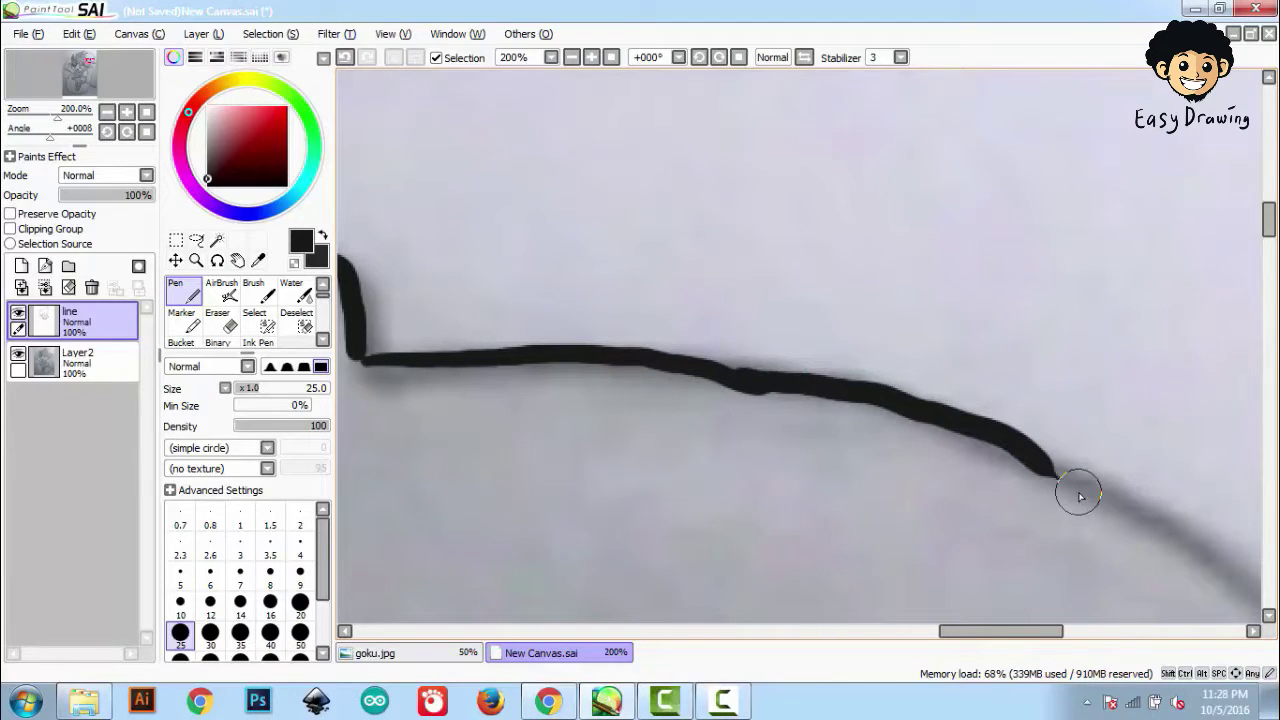
{"action": "scroll", "coordinate": [1077, 491], "scroll_direction": "right", "scroll_amount": 3}
{"action": "scroll", "coordinate": [1077, 491], "scroll_direction": "down", "scroll_amount": 2}
{"action": "mouse_move", "coordinate": [517, 263]}
{"action": "left_mouse_down"}
{"action": "mouse_move", "coordinate": [605, 357]}
{"action": "mouse_move", "coordinate": [918, 612]}
{"action": "left_mouse_up"}
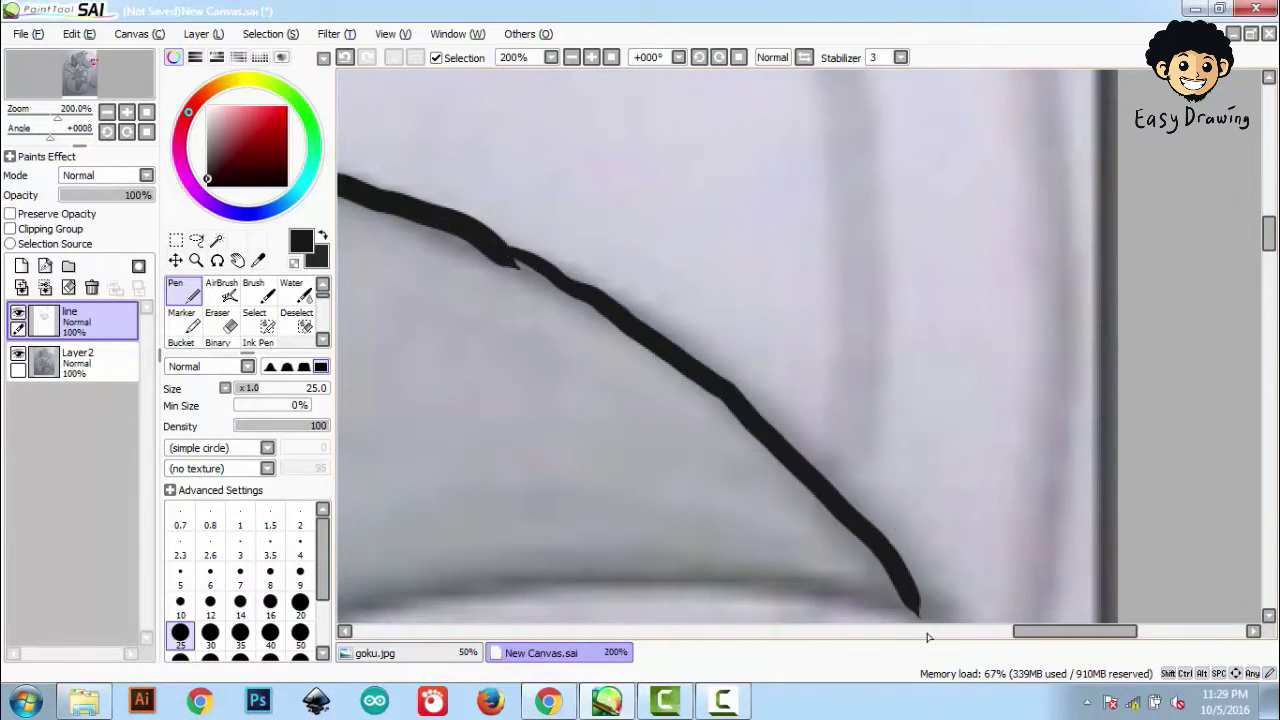
Step: Trace the large right-hand spike's lower edge back to the notch and the upper edge of the spike below it
{"action": "scroll", "coordinate": [928, 600], "scroll_direction": "down", "scroll_amount": 2}
{"action": "scroll", "coordinate": [1129, 391], "scroll_direction": "left", "scroll_amount": 2}
{"action": "mouse_move", "coordinate": [1216, 403]}
{"action": "left_mouse_down"}
{"action": "mouse_move", "coordinate": [1043, 363]}
{"action": "mouse_move", "coordinate": [655, 400]}
{"action": "mouse_move", "coordinate": [366, 594]}
{"action": "left_mouse_up"}
{"action": "scroll", "coordinate": [366, 594], "scroll_direction": "down", "scroll_amount": 3}
{"action": "mouse_move", "coordinate": [400, 309]}
{"action": "left_mouse_down"}
{"action": "mouse_move", "coordinate": [724, 453]}
{"action": "mouse_move", "coordinate": [829, 542]}
{"action": "left_mouse_up"}
Step: Trace the lower edge of the second right-hand hair spike from its tip back to the notch
{"action": "key", "text": "Down"}
{"action": "key", "text": "Down"}
{"action": "key", "text": "Down"}
{"action": "key", "text": "Left"}
{"action": "key", "text": "Left"}
{"action": "key", "text": "Left"}
{"action": "key", "text": "Left"}
{"action": "mouse_move", "coordinate": [1148, 365]}
{"action": "left_mouse_down"}
{"action": "mouse_move", "coordinate": [1116, 358]}
{"action": "mouse_move", "coordinate": [575, 466]}
{"action": "mouse_move", "coordinate": [757, 580]}
{"action": "left_mouse_up"}
Step: Outline the lowest right-hand hair spike and join its bottom edge to the right ear
{"action": "scroll", "coordinate": [757, 580], "scroll_direction": "down", "scroll_amount": 2}
{"action": "scroll", "coordinate": [757, 580], "scroll_direction": "left", "scroll_amount": 2}
{"action": "left_click_drag", "start_coordinate": [1013, 397], "coordinate": [514, 486]}
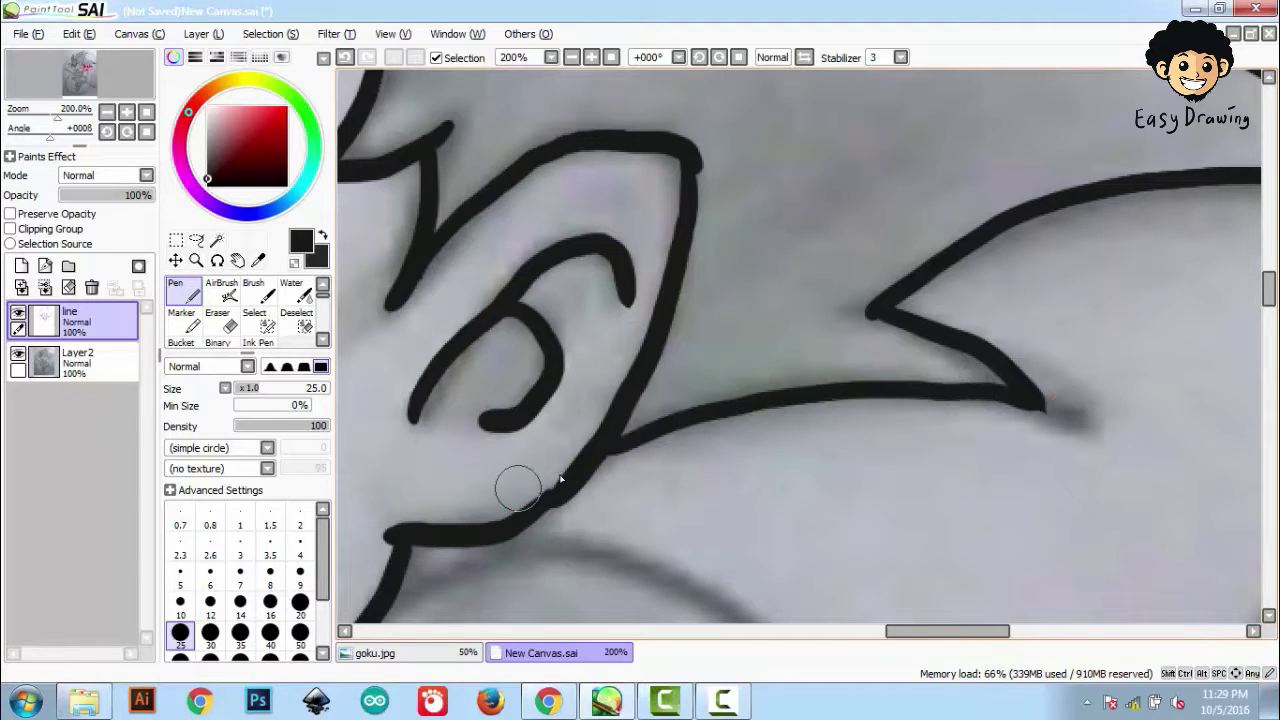
Step: Trace the shoulder and both sides of the arm that holds the staff, undoing the unwanted stroke
{"action": "scroll", "coordinate": [530, 480], "scroll_direction": "down", "scroll_amount": 6}
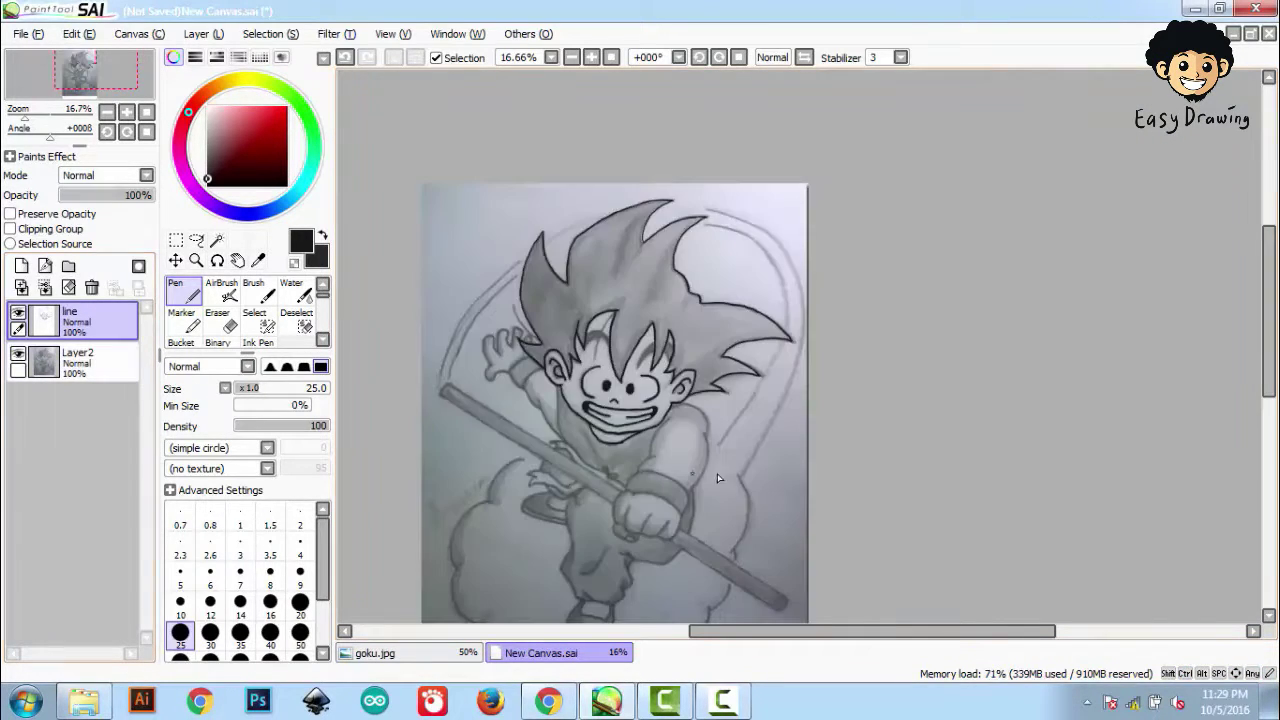
{"action": "scroll", "coordinate": [727, 473], "scroll_direction": "up", "scroll_amount": 3}
{"action": "scroll", "coordinate": [727, 473], "scroll_direction": "left", "scroll_amount": 2}
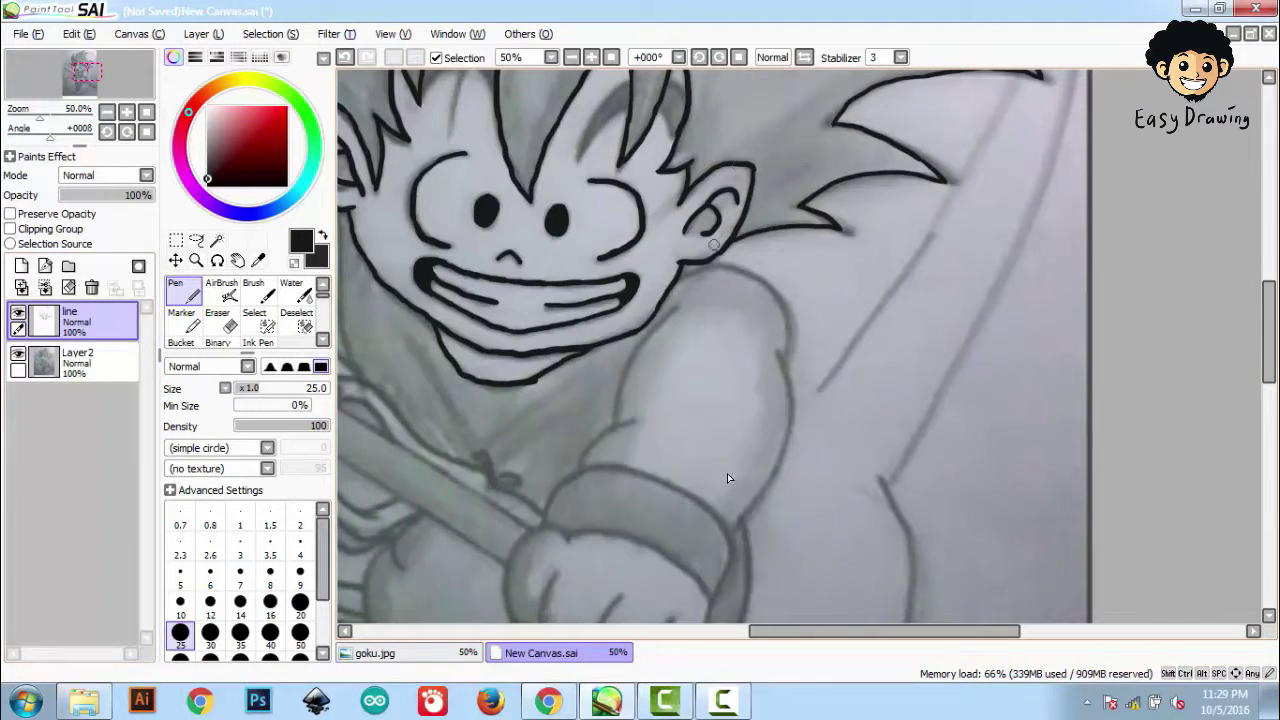
{"action": "left_click_drag", "start_coordinate": [783, 369], "coordinate": [790, 415]}
{"action": "key", "text": "ctrl+z"}
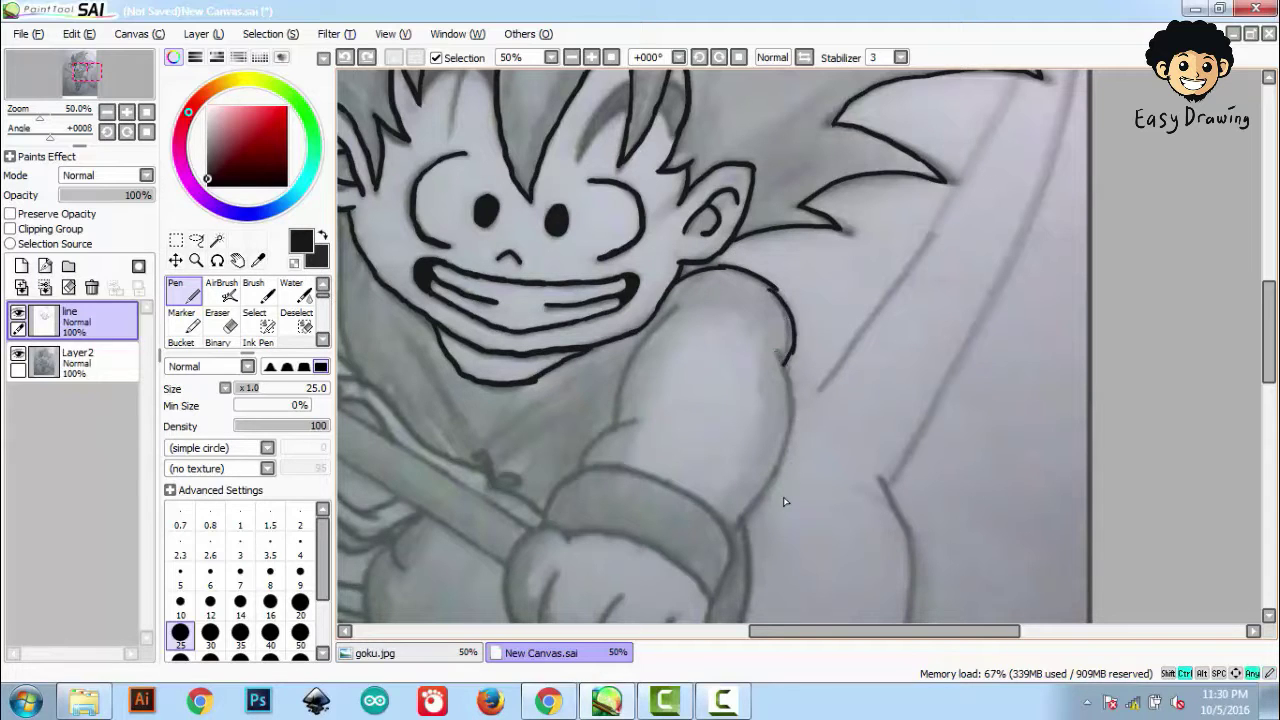
{"action": "left_click_drag", "start_coordinate": [743, 509], "coordinate": [735, 533]}
{"action": "left_click_drag", "start_coordinate": [683, 301], "coordinate": [615, 438]}
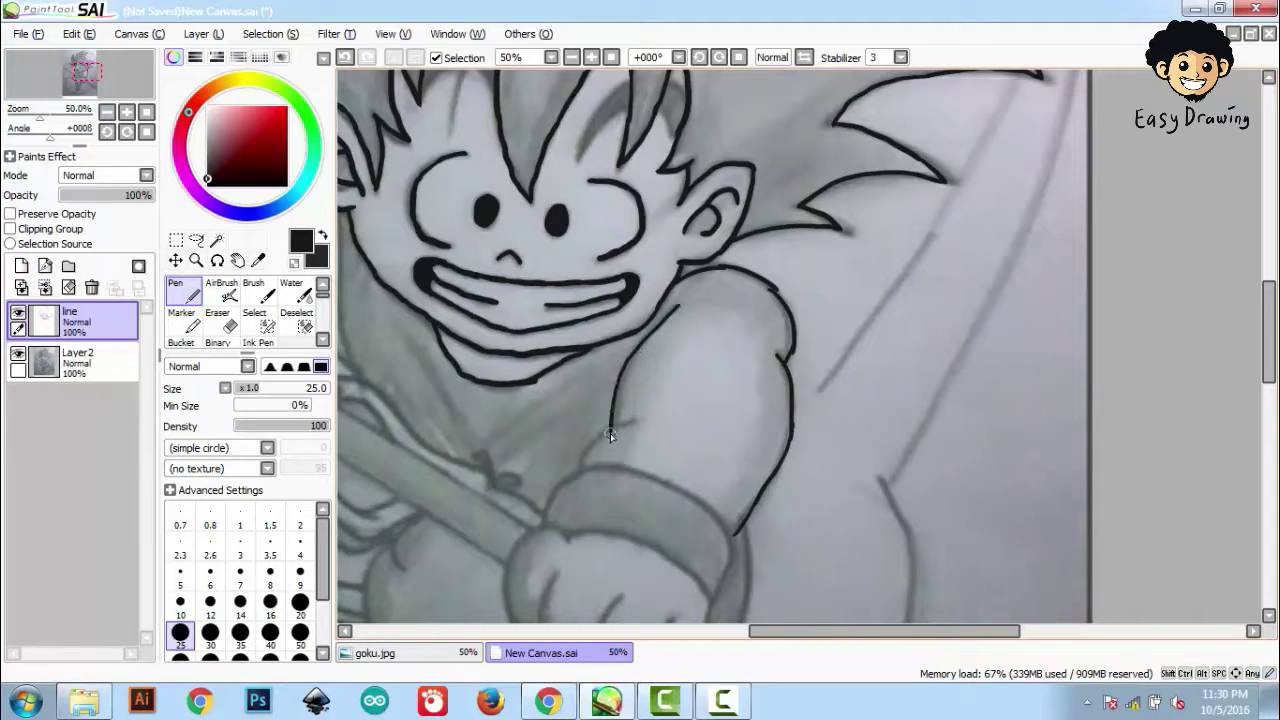
Step: Outline the wristband above the fist that grips the staff, redrawing strokes that miss the sketch
{"action": "scroll", "coordinate": [586, 477], "scroll_direction": "down", "scroll_amount": 2}
{"action": "scroll", "coordinate": [586, 477], "scroll_direction": "left", "scroll_amount": 2}
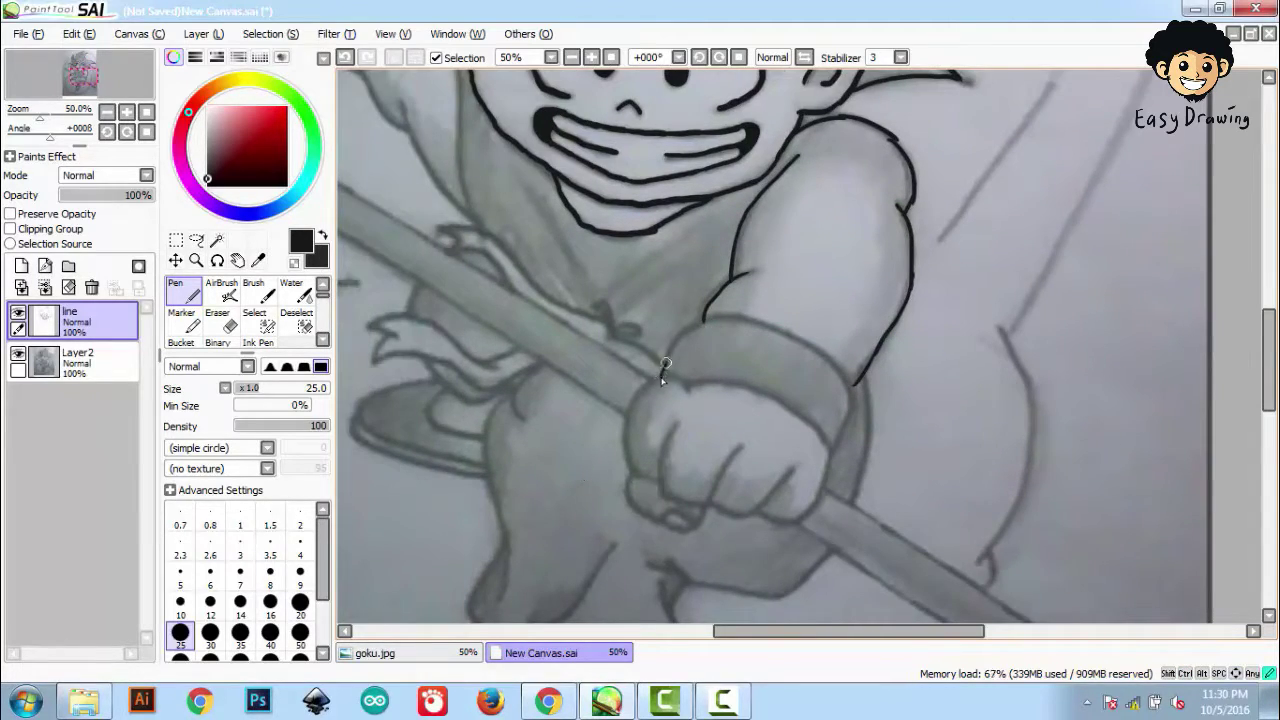
{"action": "key", "text": "ctrl+z"}
{"action": "mouse_move", "coordinate": [700, 322]}
{"action": "left_mouse_down"}
{"action": "mouse_move", "coordinate": [840, 370]}
{"action": "mouse_move", "coordinate": [821, 447]}
{"action": "left_mouse_up"}
{"action": "key", "text": "ctrl+z"}
{"action": "mouse_move", "coordinate": [662, 376]}
{"action": "left_mouse_down"}
{"action": "mouse_move", "coordinate": [691, 397]}
{"action": "mouse_move", "coordinate": [808, 424]}
{"action": "mouse_move", "coordinate": [824, 449]}
{"action": "left_mouse_up"}
{"action": "right_click", "coordinate": [826, 447]}
Step: Trace the outline, finger folds and thumb of the fist gripping the staff, undoing unwanted strokes
{"action": "left_click_drag", "start_coordinate": [827, 446], "coordinate": [810, 510]}
{"action": "key", "text": "ctrl+z"}
{"action": "left_click", "coordinate": [822, 442], "text": "alt"}
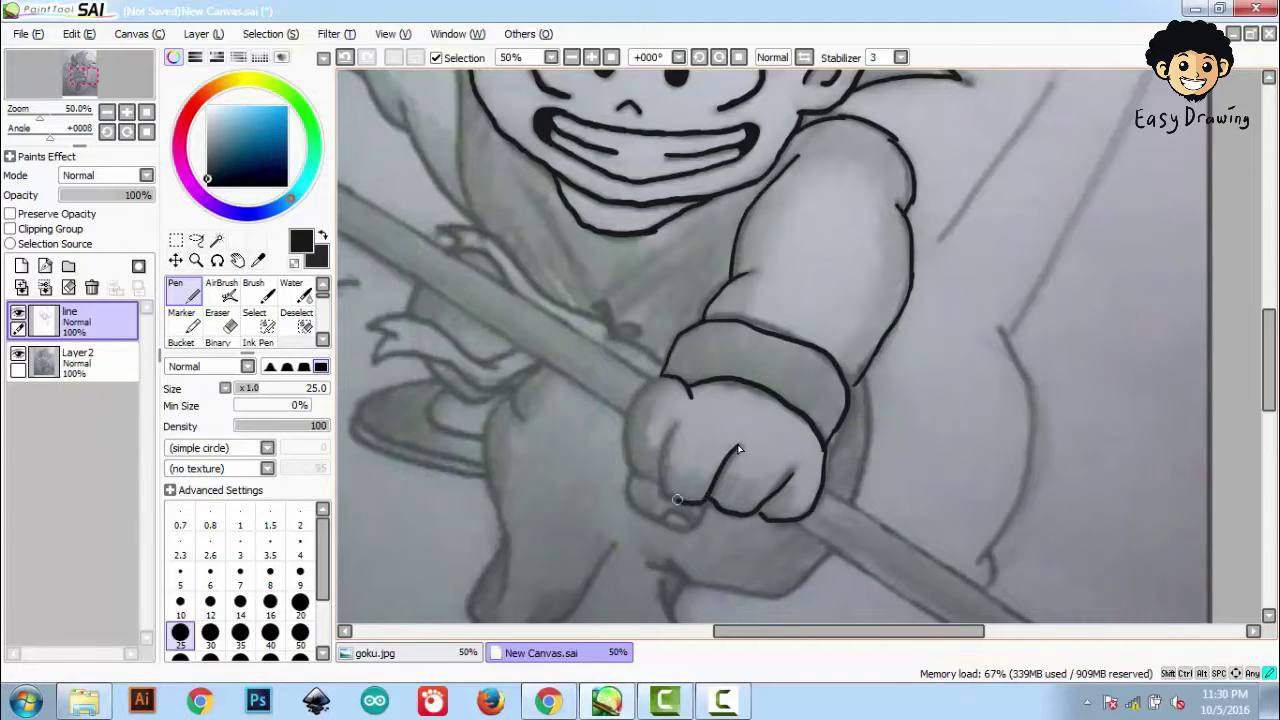
{"action": "key", "text": "ctrl+z"}
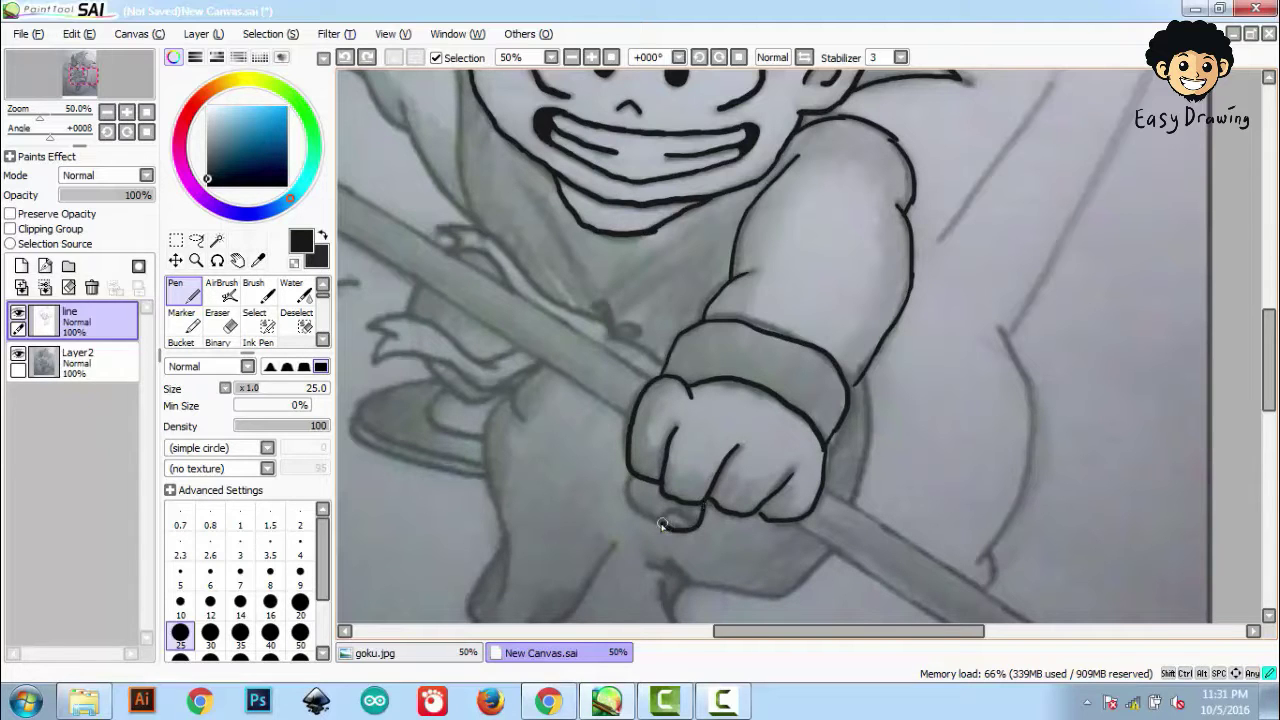
{"action": "scroll", "coordinate": [760, 560], "scroll_direction": "down", "scroll_amount": 1}
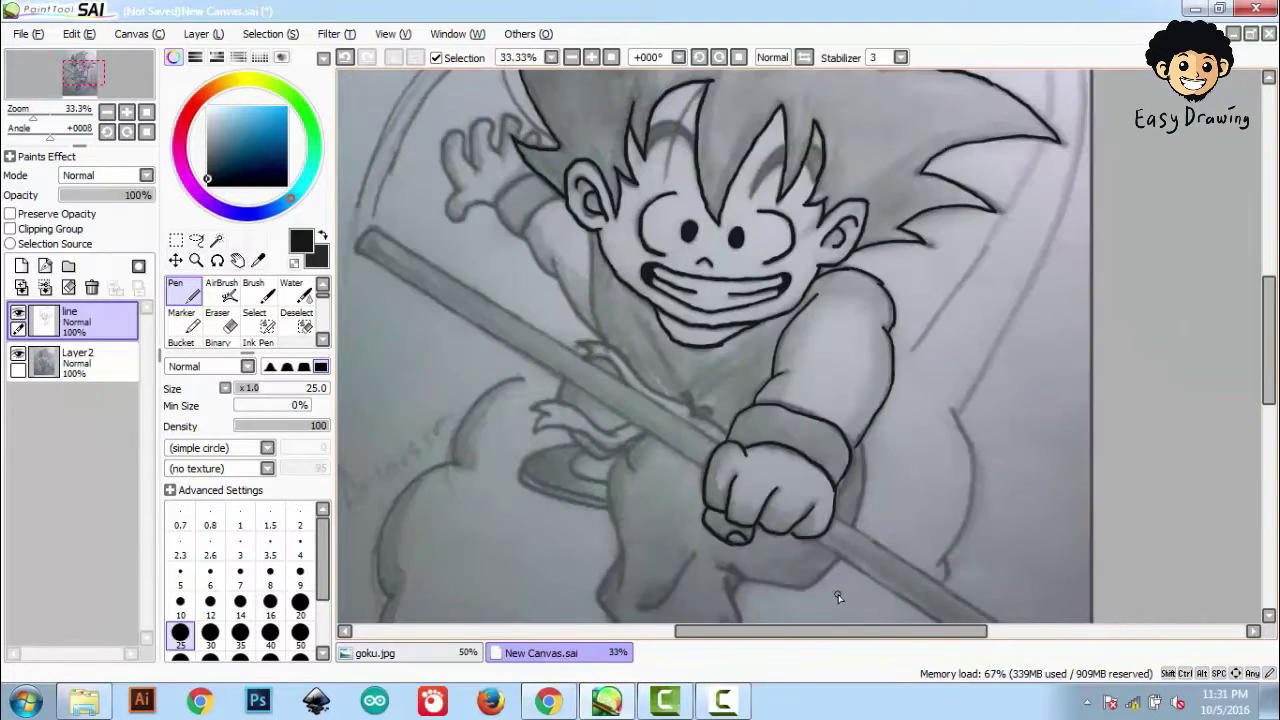
Step: Trace the raised hand's fingers and thumb and outline the wristband below it
{"action": "scroll", "coordinate": [624, 301], "scroll_direction": "up", "scroll_amount": 3}
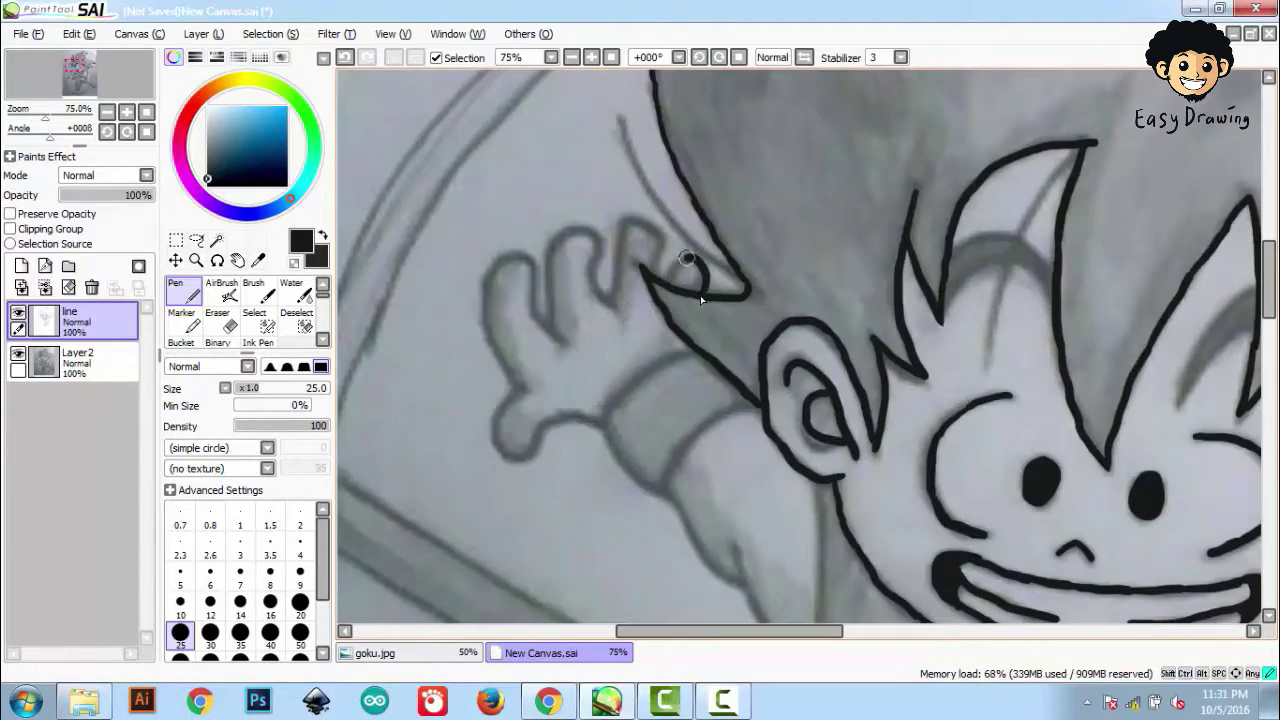
{"action": "mouse_move", "coordinate": [648, 233]}
{"action": "left_mouse_down"}
{"action": "mouse_move", "coordinate": [619, 286]}
{"action": "mouse_move", "coordinate": [594, 234]}
{"action": "mouse_move", "coordinate": [553, 325]}
{"action": "mouse_move", "coordinate": [550, 310]}
{"action": "mouse_move", "coordinate": [556, 338]}
{"action": "mouse_move", "coordinate": [494, 272]}
{"action": "mouse_move", "coordinate": [544, 426]}
{"action": "left_mouse_up"}
{"action": "mouse_move", "coordinate": [704, 351]}
{"action": "left_mouse_down"}
{"action": "mouse_move", "coordinate": [645, 371]}
{"action": "mouse_move", "coordinate": [618, 469]}
{"action": "mouse_move", "coordinate": [669, 495]}
{"action": "left_mouse_up"}
{"action": "mouse_move", "coordinate": [668, 491]}
{"action": "left_mouse_down"}
{"action": "mouse_move", "coordinate": [725, 411]}
{"action": "mouse_move", "coordinate": [753, 400]}
{"action": "left_mouse_up"}
Step: Trace the raised arm's underside down to the torso and the shirt edge below the left ear
{"action": "left_click_drag", "start_coordinate": [794, 607], "coordinate": [764, 397]}
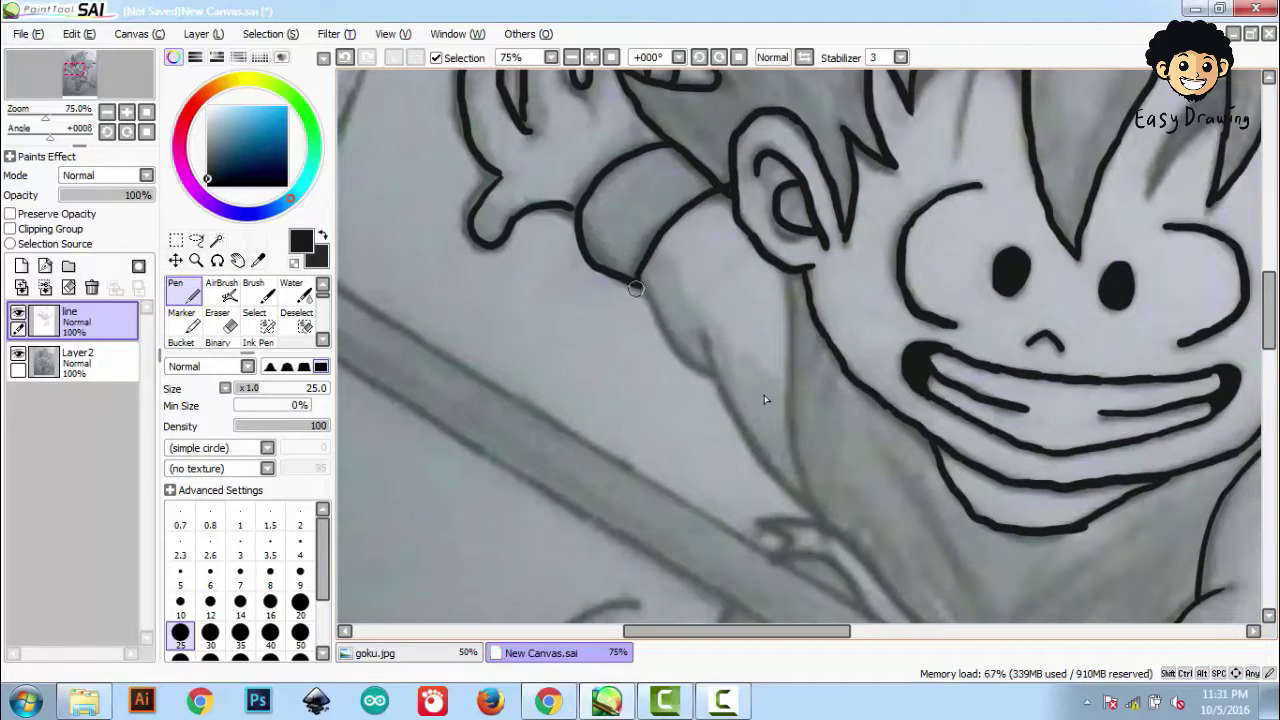
{"action": "mouse_move", "coordinate": [636, 289]}
{"action": "left_mouse_down"}
{"action": "mouse_move", "coordinate": [686, 364]}
{"action": "mouse_move", "coordinate": [720, 374]}
{"action": "left_mouse_up"}
{"action": "key", "text": "ctrl+z"}
{"action": "left_click_drag", "start_coordinate": [668, 322], "coordinate": [802, 514]}
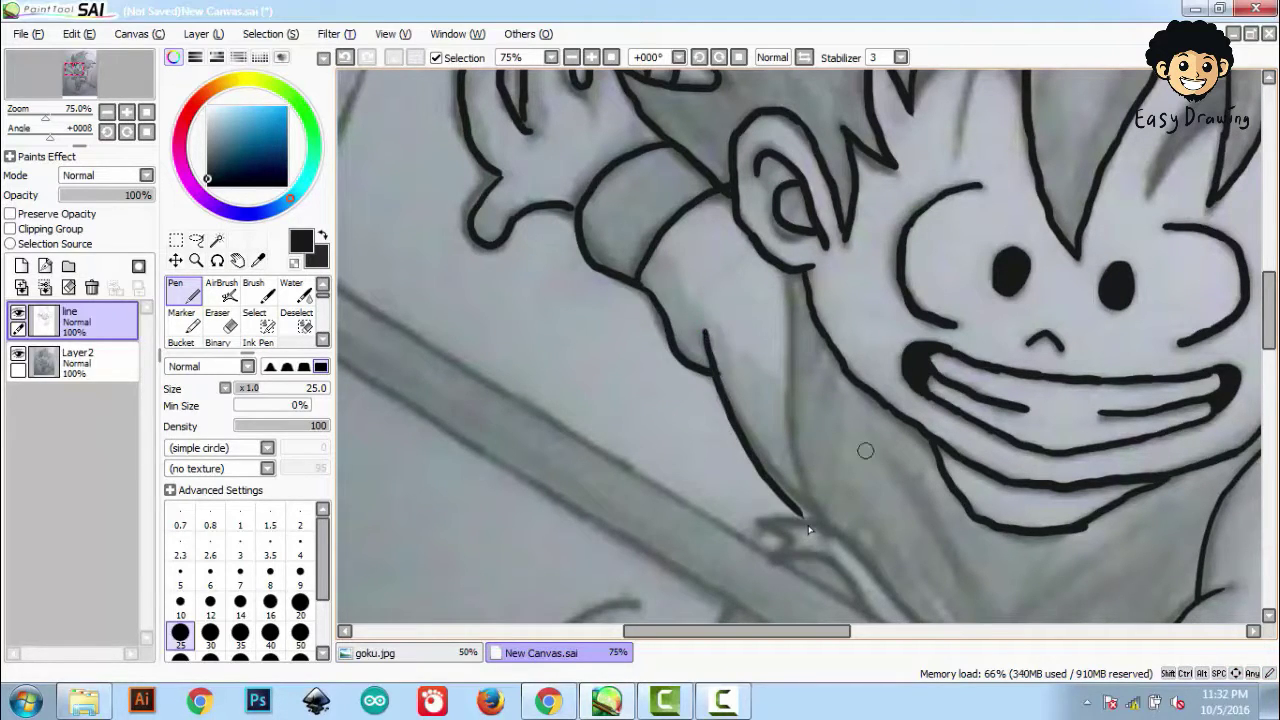
{"action": "mouse_move", "coordinate": [792, 277]}
{"action": "left_mouse_down"}
{"action": "mouse_move", "coordinate": [817, 530]}
{"action": "mouse_move", "coordinate": [686, 427]}
{"action": "left_mouse_up"}
Step: Trace the sash's pointed end, its upper edge and small knot across the chest to the wristband
{"action": "scroll", "coordinate": [822, 543], "scroll_direction": "down", "scroll_amount": 3}
{"action": "scroll", "coordinate": [822, 543], "scroll_direction": "right", "scroll_amount": 3}
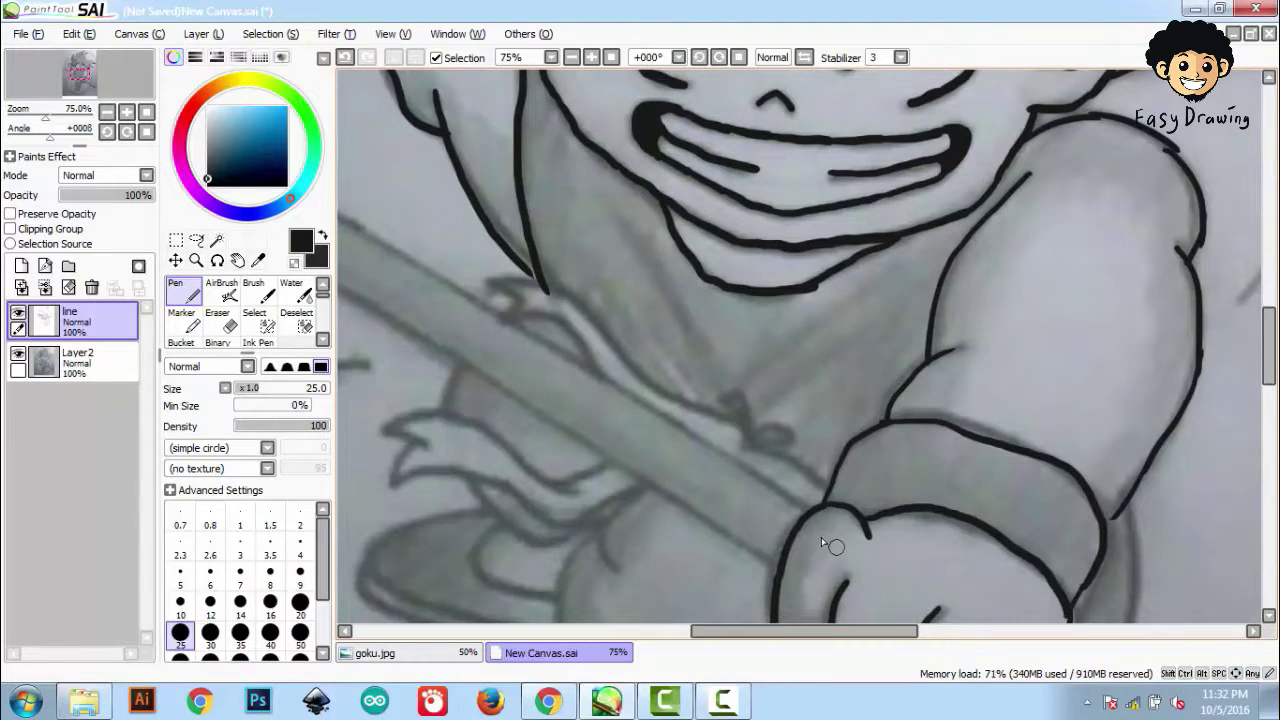
{"action": "mouse_move", "coordinate": [490, 287]}
{"action": "left_mouse_down"}
{"action": "mouse_move", "coordinate": [600, 318]}
{"action": "mouse_move", "coordinate": [750, 427]}
{"action": "mouse_move", "coordinate": [506, 324]}
{"action": "mouse_move", "coordinate": [605, 376]}
{"action": "left_mouse_up"}
{"action": "left_click_drag", "start_coordinate": [757, 430], "coordinate": [830, 490]}
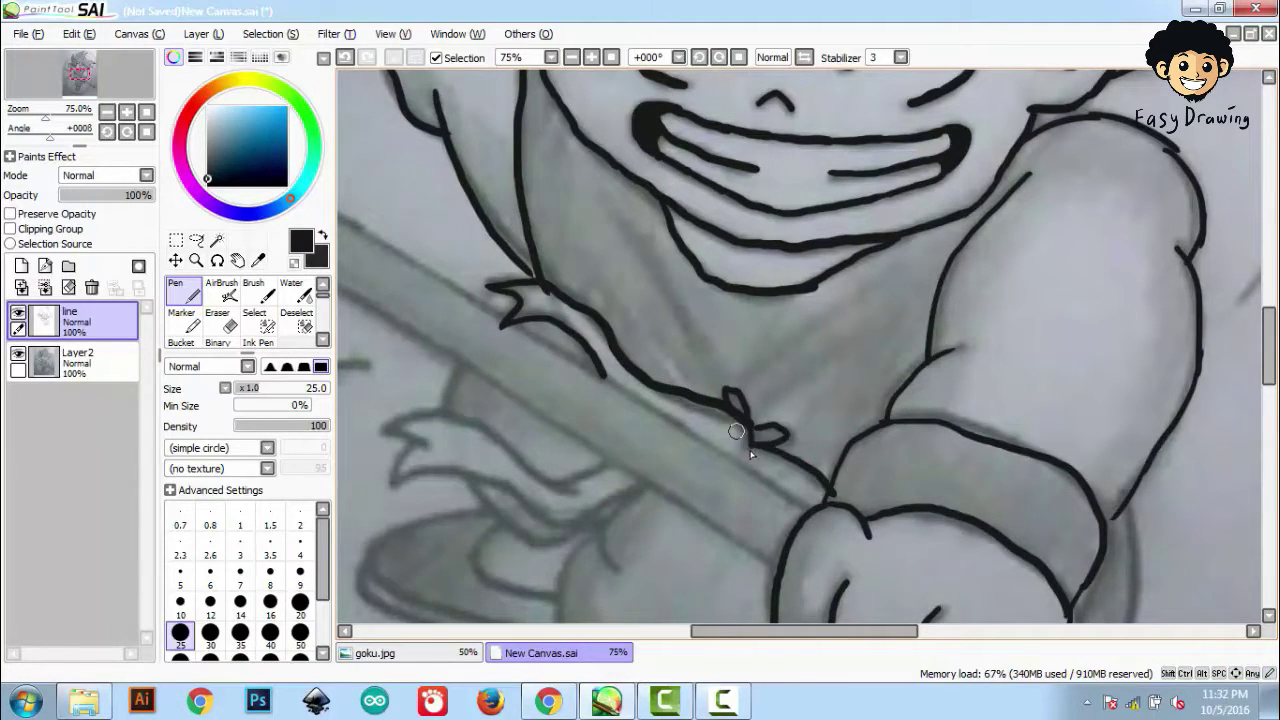
Step: Trace the loose cloth ends and waist lines below the staff, undoing the unwanted stroke
{"action": "scroll", "coordinate": [735, 431], "scroll_direction": "down", "scroll_amount": 3}
{"action": "scroll", "coordinate": [735, 431], "scroll_direction": "left", "scroll_amount": 4}
{"action": "left_click_drag", "start_coordinate": [643, 243], "coordinate": [622, 302]}
{"action": "mouse_move", "coordinate": [795, 345]}
{"action": "left_mouse_down"}
{"action": "mouse_move", "coordinate": [755, 370]}
{"action": "mouse_move", "coordinate": [672, 317]}
{"action": "mouse_move", "coordinate": [562, 312]}
{"action": "left_mouse_up"}
{"action": "mouse_move", "coordinate": [562, 312]}
{"action": "left_mouse_down"}
{"action": "mouse_move", "coordinate": [600, 327]}
{"action": "mouse_move", "coordinate": [587, 360]}
{"action": "left_mouse_up"}
{"action": "mouse_move", "coordinate": [587, 360]}
{"action": "left_mouse_down"}
{"action": "mouse_move", "coordinate": [762, 411]}
{"action": "mouse_move", "coordinate": [808, 388]}
{"action": "left_mouse_up"}
{"action": "key", "text": "ctrl+z"}
{"action": "mouse_move", "coordinate": [587, 360]}
{"action": "left_mouse_down"}
{"action": "mouse_move", "coordinate": [762, 411]}
{"action": "mouse_move", "coordinate": [827, 358]}
{"action": "mouse_move", "coordinate": [865, 393]}
{"action": "mouse_move", "coordinate": [838, 488]}
{"action": "left_mouse_up"}
Step: Trace the curved edge behind the wristband and the trousers' lower edge beneath the fist
{"action": "scroll", "coordinate": [826, 358], "scroll_direction": "right", "scroll_amount": 4}
{"action": "scroll", "coordinate": [826, 358], "scroll_direction": "down", "scroll_amount": 1}
{"action": "scroll", "coordinate": [838, 488], "scroll_direction": "down", "scroll_amount": 3}
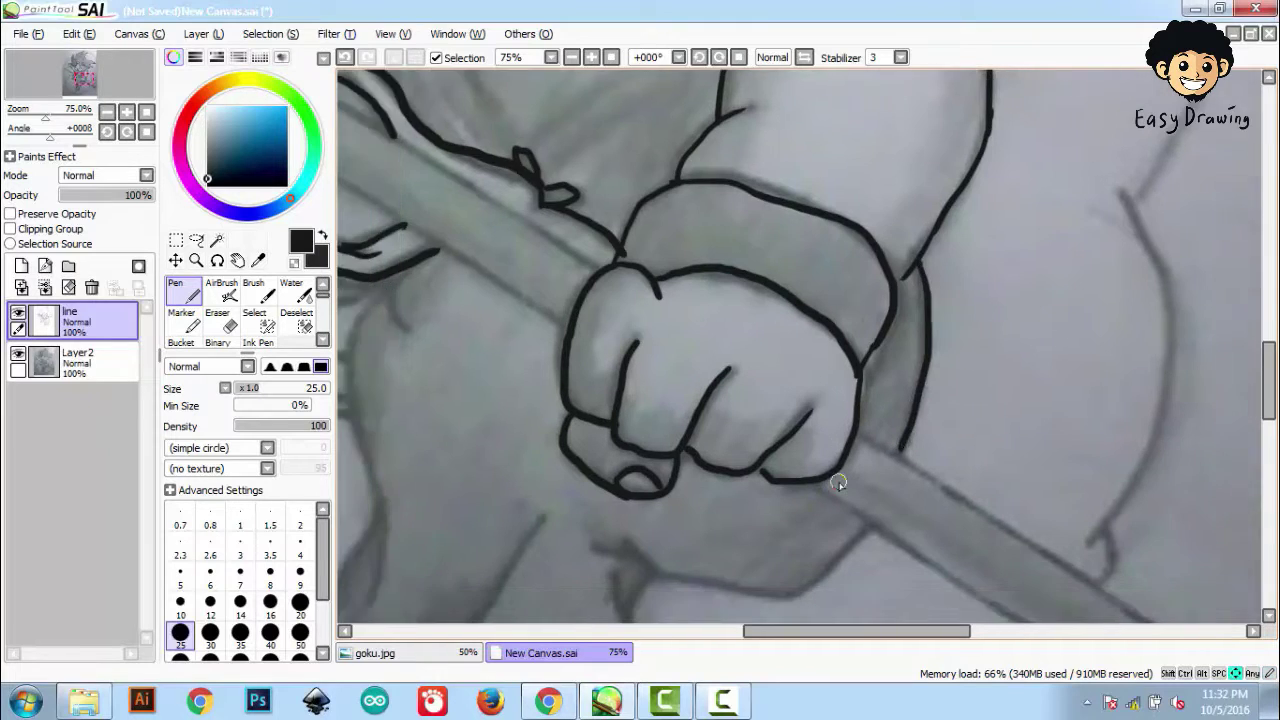
{"action": "scroll", "coordinate": [838, 488], "scroll_direction": "left", "scroll_amount": 2}
{"action": "mouse_move", "coordinate": [965, 290]}
{"action": "left_mouse_down"}
{"action": "mouse_move", "coordinate": [899, 346]}
{"action": "mouse_move", "coordinate": [789, 348]}
{"action": "mouse_move", "coordinate": [732, 290]}
{"action": "mouse_move", "coordinate": [655, 530]}
{"action": "left_mouse_up"}
Step: Trace the trouser leg's diagonal fold and its left contour from the waist down
{"action": "scroll", "coordinate": [655, 530], "scroll_direction": "down", "scroll_amount": 1}
{"action": "scroll", "coordinate": [649, 534], "scroll_direction": "left", "scroll_amount": 2}
{"action": "mouse_move", "coordinate": [757, 247]}
{"action": "left_mouse_down"}
{"action": "mouse_move", "coordinate": [599, 368]}
{"action": "mouse_move", "coordinate": [626, 434]}
{"action": "left_mouse_up"}
{"action": "scroll", "coordinate": [600, 370], "scroll_direction": "up", "scroll_amount": 4}
{"action": "mouse_move", "coordinate": [610, 365]}
{"action": "left_mouse_down"}
{"action": "mouse_move", "coordinate": [572, 530]}
{"action": "mouse_move", "coordinate": [591, 595]}
{"action": "left_mouse_up"}
{"action": "scroll", "coordinate": [593, 617], "scroll_direction": "down", "scroll_amount": 4}
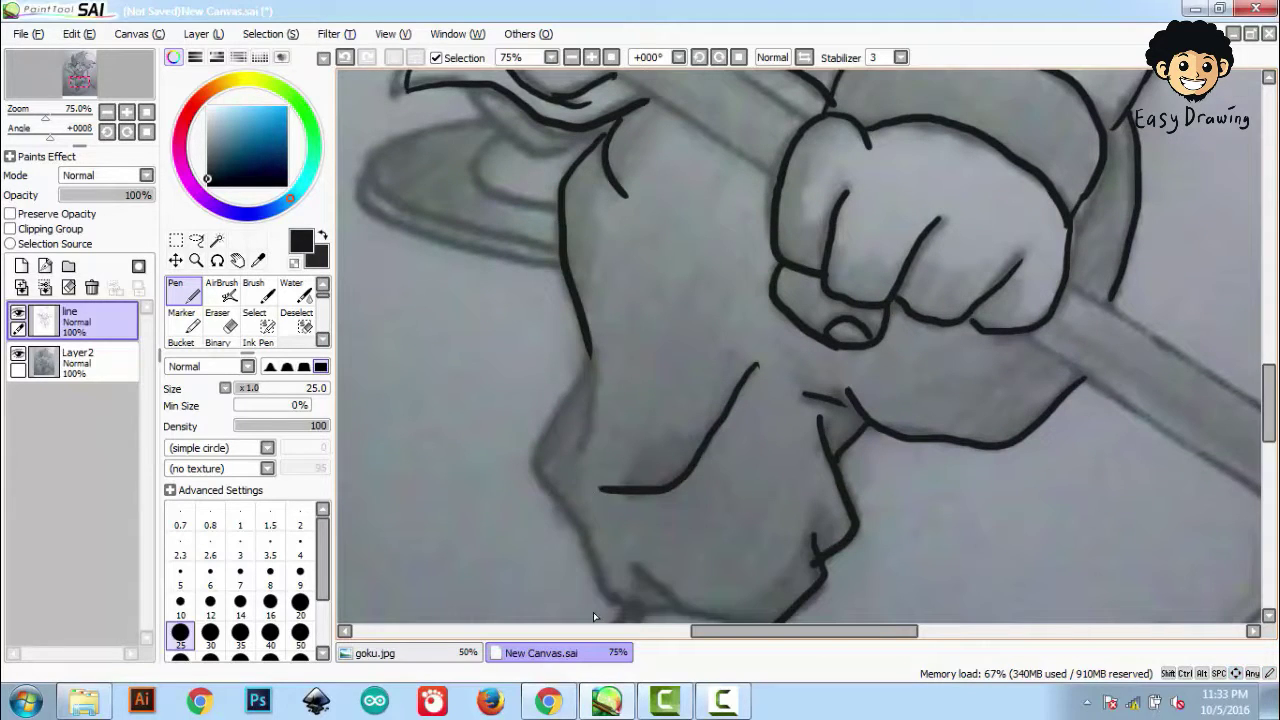
Step: Trace the bulging lower left edge of the trouser leg, its bottom hem and the small hem crease
{"action": "mouse_move", "coordinate": [592, 360]}
{"action": "left_mouse_down"}
{"action": "mouse_move", "coordinate": [539, 470]}
{"action": "mouse_move", "coordinate": [603, 584]}
{"action": "mouse_move", "coordinate": [646, 602]}
{"action": "left_mouse_up"}
{"action": "scroll", "coordinate": [666, 592], "scroll_direction": "down", "scroll_amount": 2}
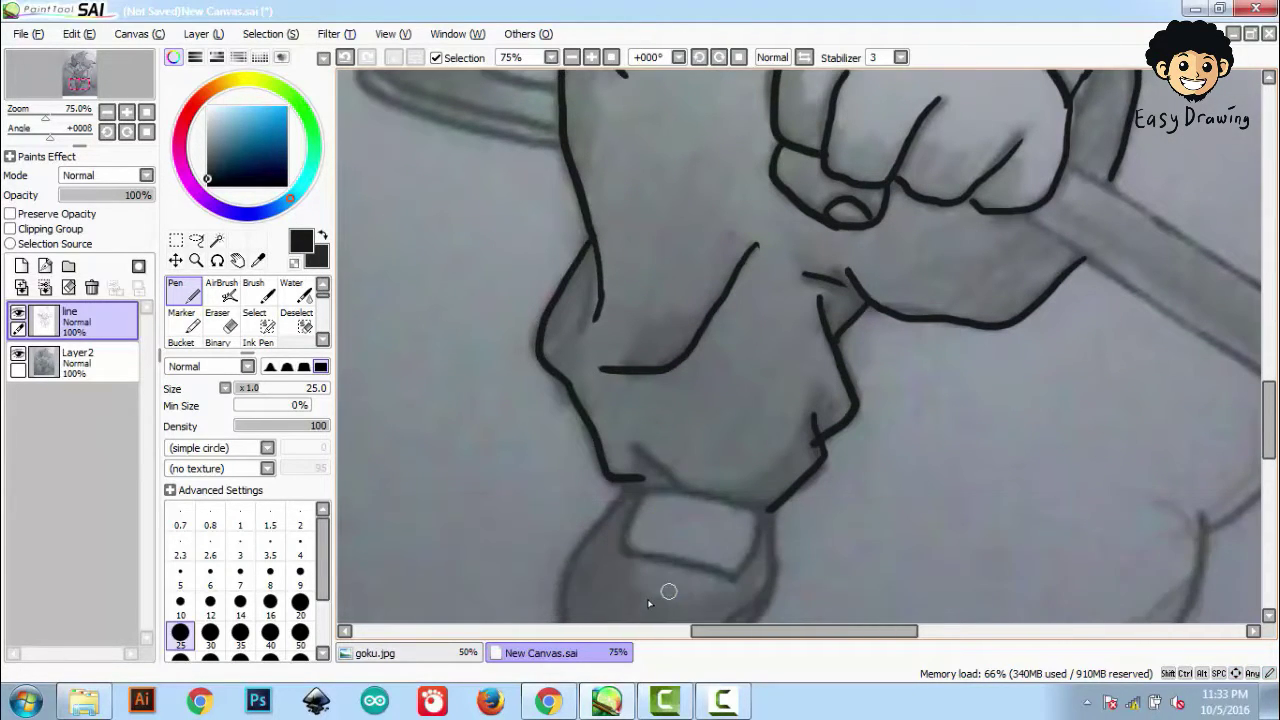
{"action": "left_click_drag", "start_coordinate": [645, 483], "coordinate": [788, 521]}
{"action": "left_click_drag", "start_coordinate": [676, 487], "coordinate": [632, 448]}
Step: Outline the shoe below the trouser hem, including its sole line and the light patch at the ankle
{"action": "scroll", "coordinate": [678, 490], "scroll_direction": "down", "scroll_amount": 2}
{"action": "mouse_move", "coordinate": [625, 334]}
{"action": "left_mouse_down"}
{"action": "mouse_move", "coordinate": [568, 440]}
{"action": "mouse_move", "coordinate": [582, 515]}
{"action": "left_mouse_up"}
{"action": "mouse_move", "coordinate": [773, 373]}
{"action": "left_mouse_down"}
{"action": "mouse_move", "coordinate": [747, 483]}
{"action": "mouse_move", "coordinate": [642, 517]}
{"action": "mouse_move", "coordinate": [582, 513]}
{"action": "left_mouse_up"}
{"action": "mouse_move", "coordinate": [571, 490]}
{"action": "left_mouse_down"}
{"action": "mouse_move", "coordinate": [648, 500]}
{"action": "mouse_move", "coordinate": [775, 434]}
{"action": "left_mouse_up"}
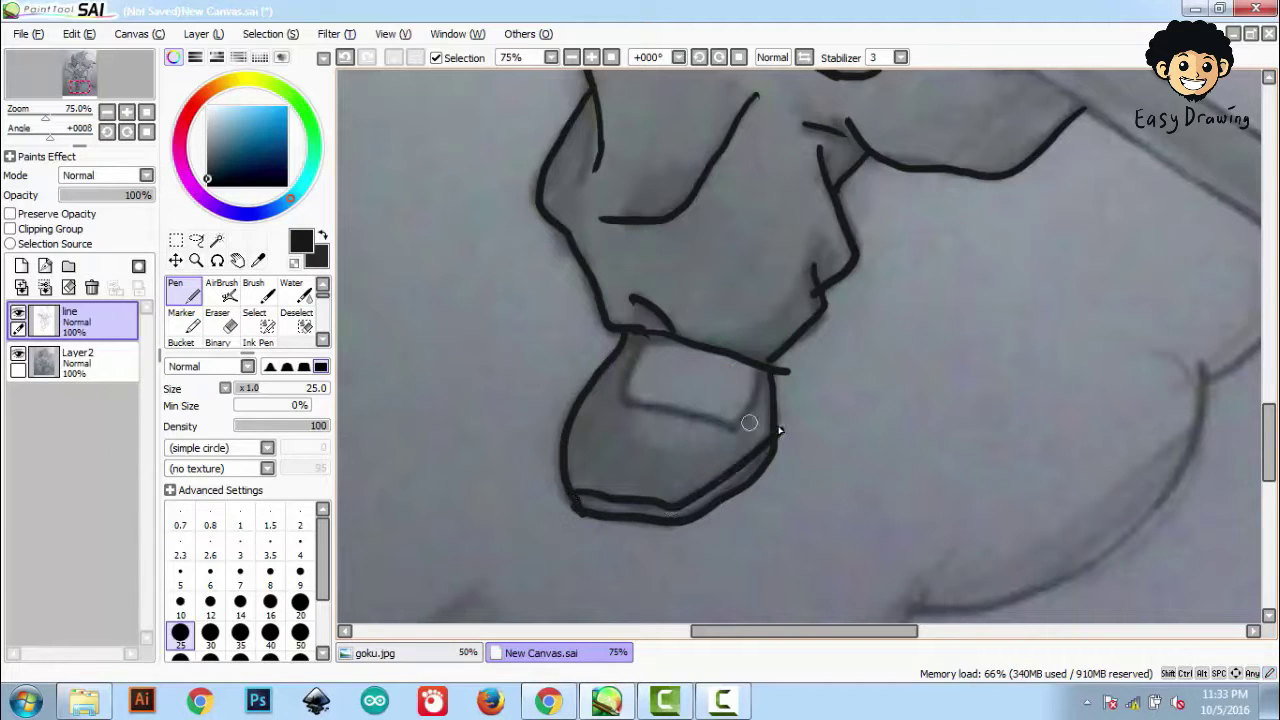
{"action": "left_click_drag", "start_coordinate": [628, 397], "coordinate": [763, 372]}
Step: Trace both long edges and the rounded end of the staff section below the fist, redoing the upper edge
{"action": "scroll", "coordinate": [757, 340], "scroll_direction": "right", "scroll_amount": 5}
{"action": "scroll", "coordinate": [757, 340], "scroll_direction": "up", "scroll_amount": 2}
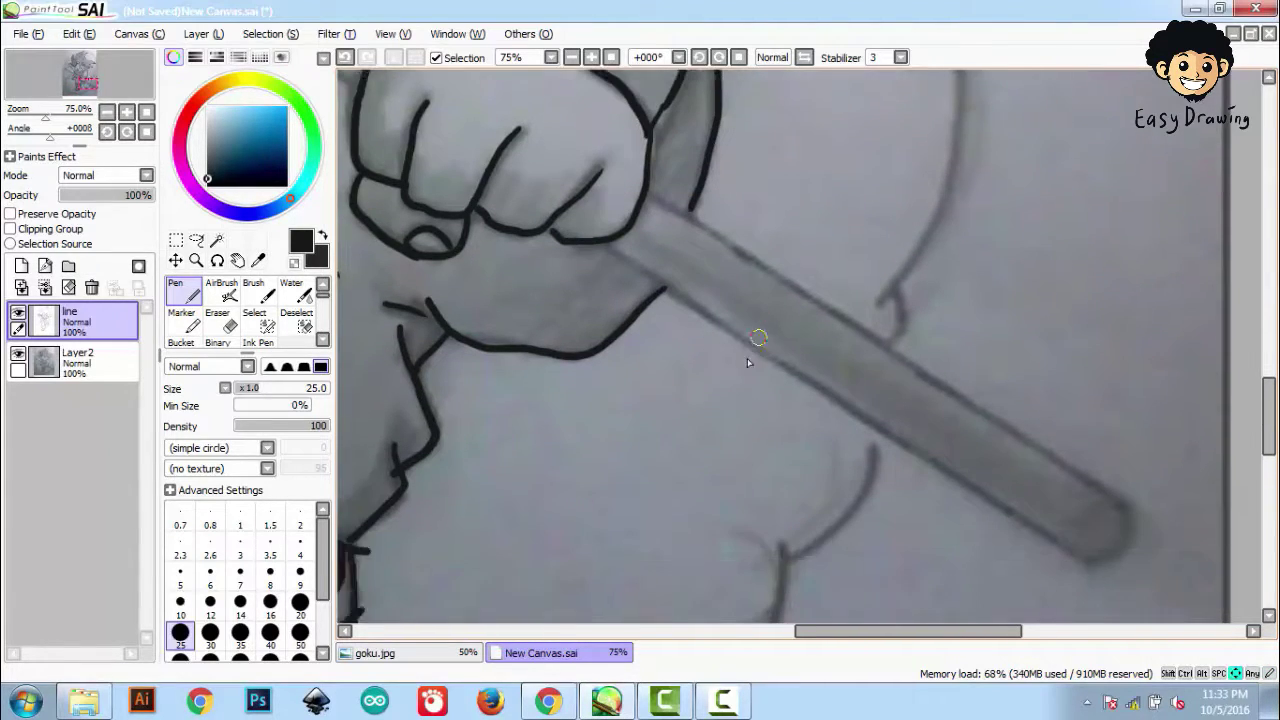
{"action": "left_click_drag", "start_coordinate": [574, 246], "coordinate": [1072, 565]}
{"action": "left_click_drag", "start_coordinate": [612, 192], "coordinate": [690, 234]}
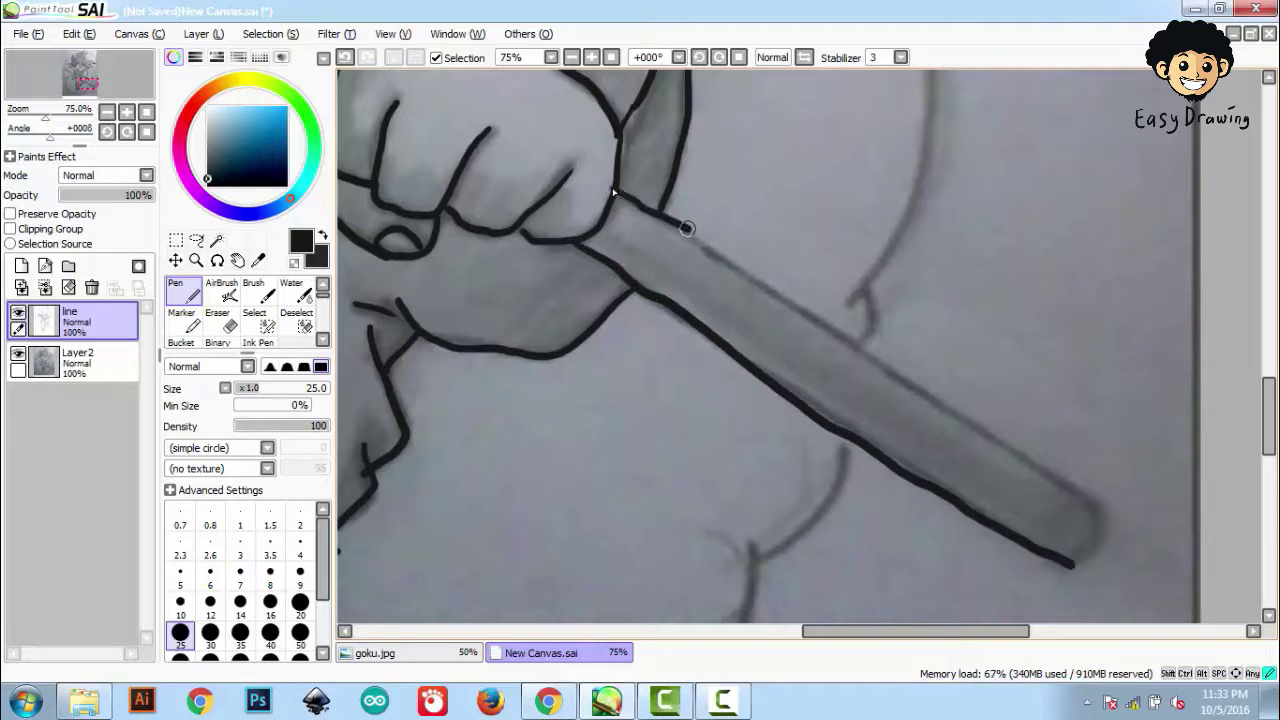
{"action": "key", "text": "ctrl+z"}
{"action": "mouse_move", "coordinate": [612, 190]}
{"action": "left_mouse_down"}
{"action": "mouse_move", "coordinate": [810, 308]}
{"action": "mouse_move", "coordinate": [1075, 495]}
{"action": "mouse_move", "coordinate": [1100, 560]}
{"action": "left_mouse_up"}
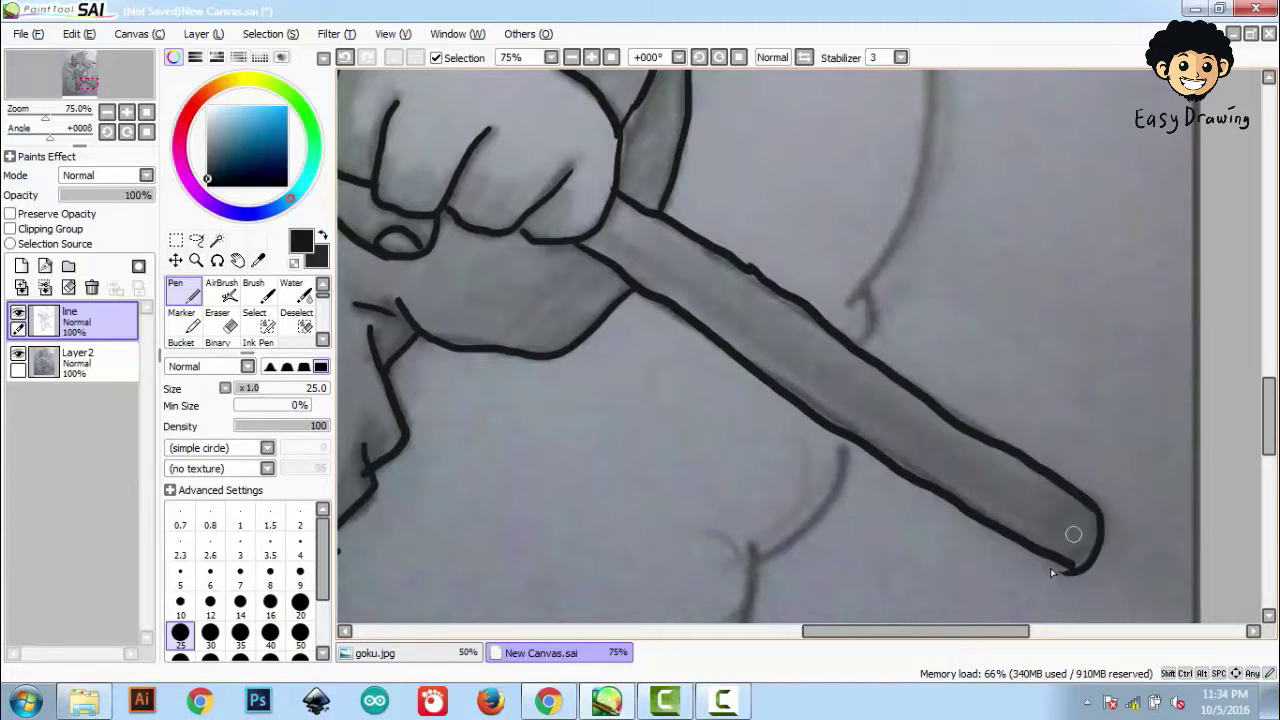
Step: Trace the rear shoe behind the trouser leg, including its sole, its ankle patch and the trouser fold under the belt ends
{"action": "scroll", "coordinate": [1050, 568], "scroll_direction": "down", "scroll_amount": 3}
{"action": "scroll", "coordinate": [1050, 568], "scroll_direction": "up", "scroll_amount": 4}
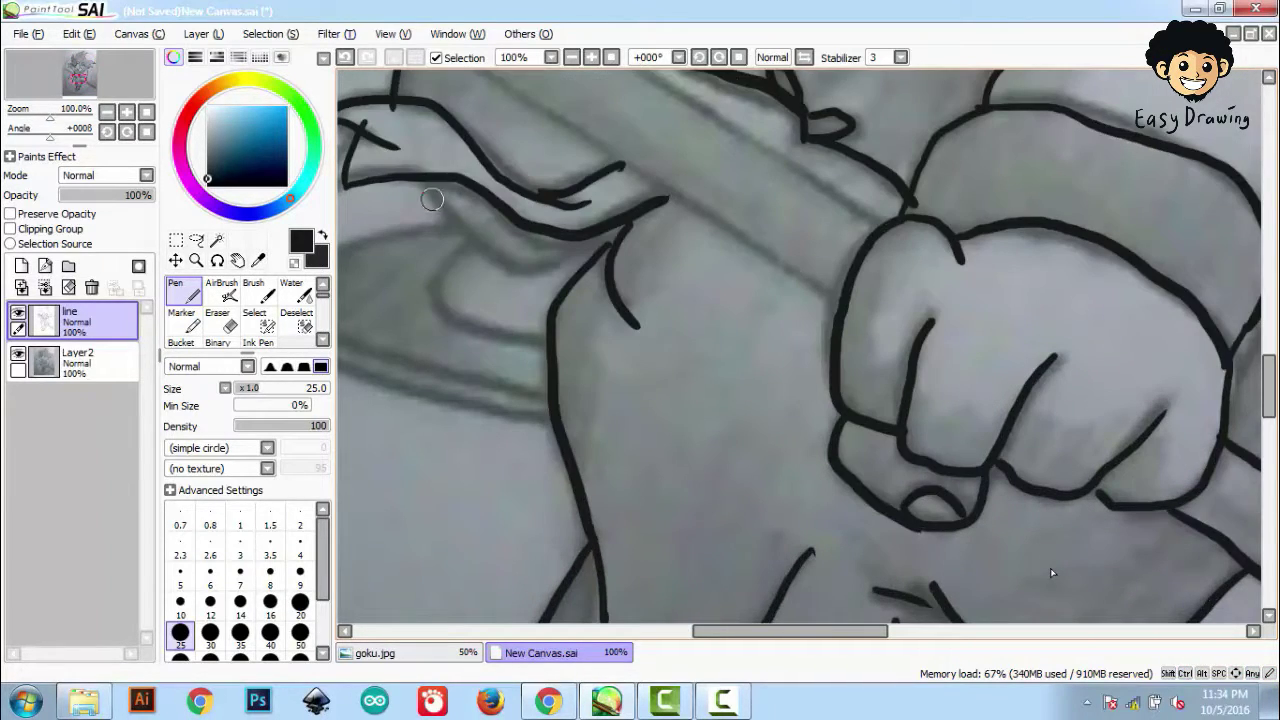
{"action": "left_click_drag", "start_coordinate": [573, 235], "coordinate": [754, 175]}
{"action": "mouse_move", "coordinate": [660, 178]}
{"action": "left_mouse_down"}
{"action": "mouse_move", "coordinate": [748, 281]}
{"action": "mouse_move", "coordinate": [506, 195]}
{"action": "mouse_move", "coordinate": [713, 333]}
{"action": "mouse_move", "coordinate": [743, 338]}
{"action": "left_mouse_up"}
{"action": "mouse_move", "coordinate": [473, 236]}
{"action": "left_mouse_down"}
{"action": "mouse_move", "coordinate": [540, 307]}
{"action": "mouse_move", "coordinate": [738, 361]}
{"action": "left_mouse_up"}
{"action": "left_click_drag", "start_coordinate": [801, 151], "coordinate": [771, 391]}
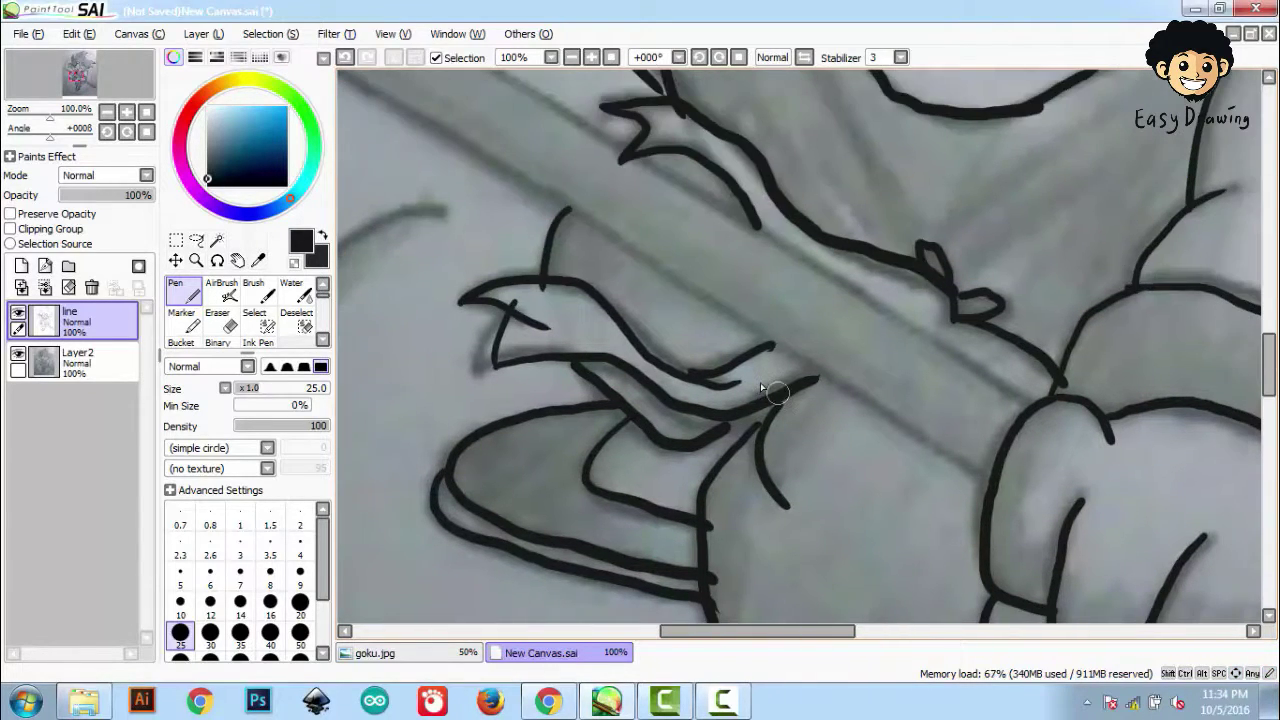
Step: Trace both edges of the staff section between the belt knot and the fist, redoing the lower edge
{"action": "mouse_move", "coordinate": [639, 165]}
{"action": "left_mouse_down"}
{"action": "mouse_move", "coordinate": [719, 198]}
{"action": "mouse_move", "coordinate": [950, 355]}
{"action": "mouse_move", "coordinate": [1045, 395]}
{"action": "left_mouse_up"}
{"action": "left_click_drag", "start_coordinate": [561, 209], "coordinate": [988, 474]}
{"action": "key", "text": "ctrl+z"}
{"action": "key", "text": "ctrl+z"}
{"action": "left_click_drag", "start_coordinate": [829, 376], "coordinate": [1003, 482]}
{"action": "mouse_move", "coordinate": [766, 240]}
{"action": "left_mouse_down"}
{"action": "mouse_move", "coordinate": [889, 243]}
{"action": "mouse_move", "coordinate": [1003, 482]}
{"action": "left_mouse_up"}
Step: Trace the rounded upper end of the staff and its long lower edge down to the belt ends
{"action": "scroll", "coordinate": [1004, 483], "scroll_direction": "up", "scroll_amount": 3}
{"action": "scroll", "coordinate": [1004, 483], "scroll_direction": "left", "scroll_amount": 5}
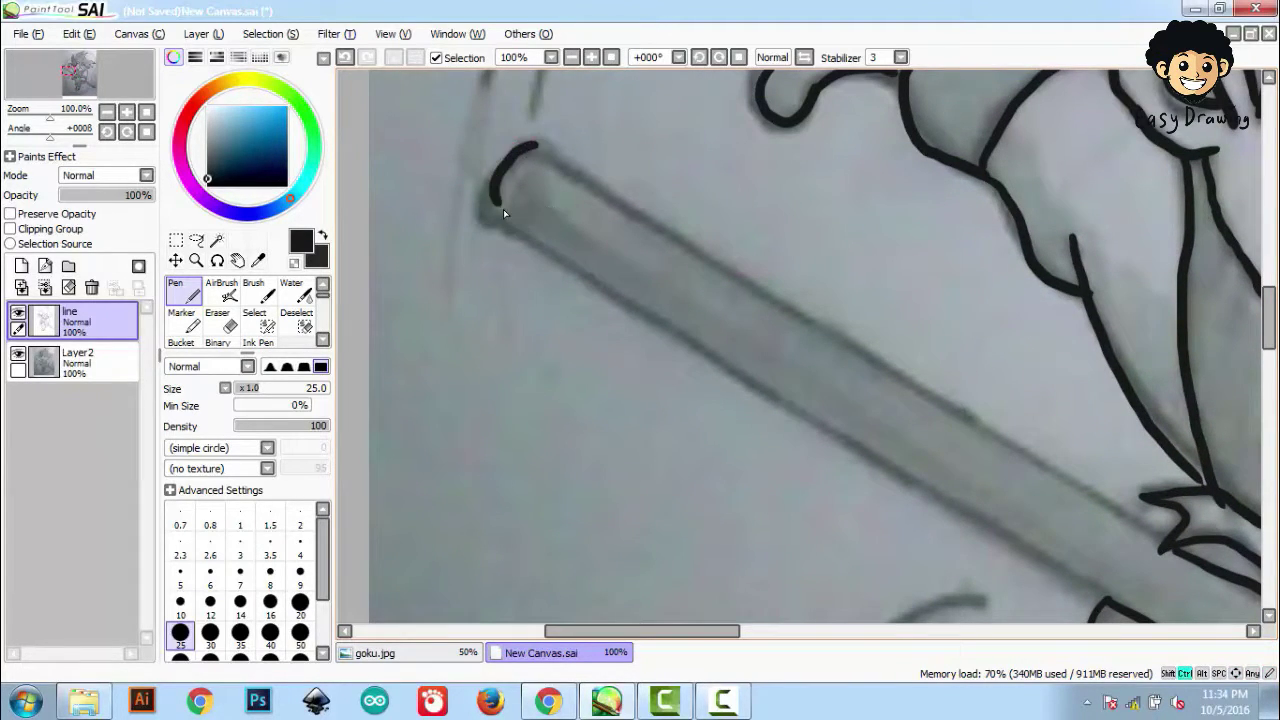
{"action": "mouse_move", "coordinate": [503, 209]}
{"action": "left_mouse_down"}
{"action": "mouse_move", "coordinate": [700, 357]}
{"action": "mouse_move", "coordinate": [800, 403]}
{"action": "mouse_move", "coordinate": [975, 520]}
{"action": "left_mouse_up"}
{"action": "left_click_drag", "start_coordinate": [974, 432], "coordinate": [880, 312]}
{"action": "left_click_drag", "start_coordinate": [876, 393], "coordinate": [1013, 480]}
{"action": "left_click_drag", "start_coordinate": [917, 366], "coordinate": [1041, 486]}
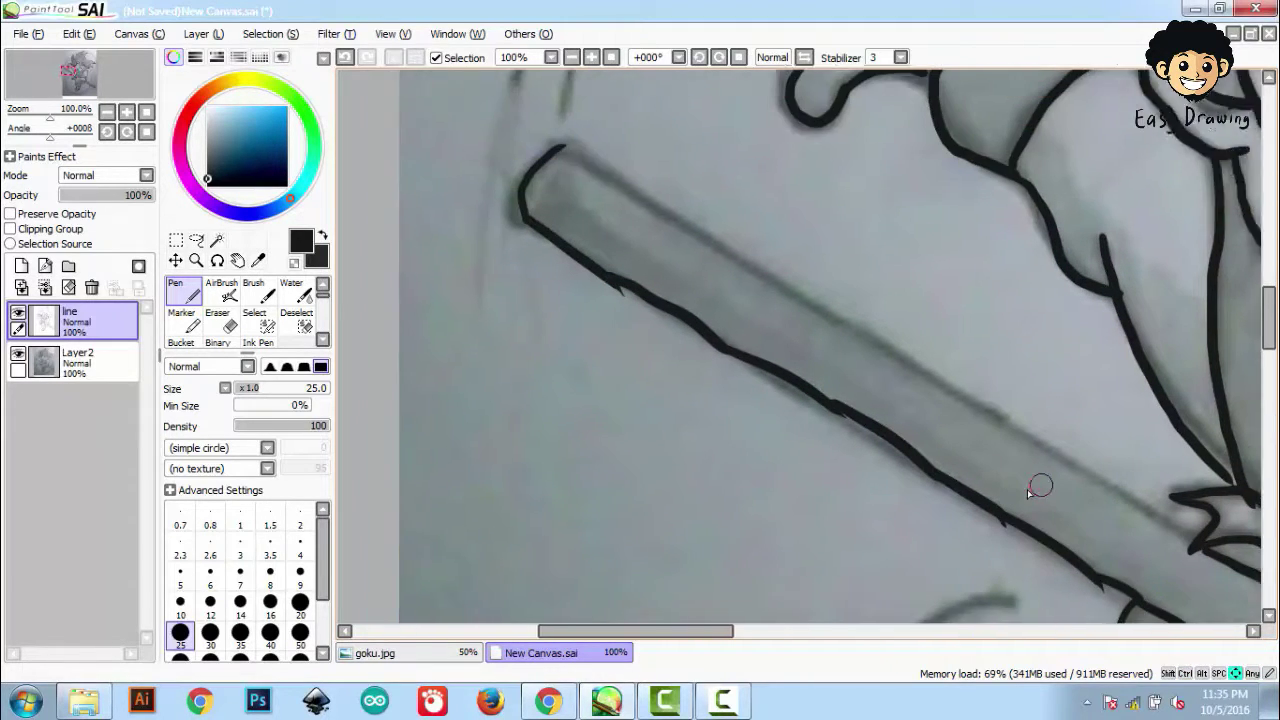
Step: Trace the upper edge of the staff from its rounded end down to the belt knot
{"action": "scroll", "coordinate": [1027, 490], "scroll_direction": "up", "scroll_amount": 2}
{"action": "mouse_move", "coordinate": [620, 208]}
{"action": "left_mouse_down"}
{"action": "mouse_move", "coordinate": [950, 416]}
{"action": "mouse_move", "coordinate": [1040, 456]}
{"action": "left_mouse_up"}
{"action": "scroll", "coordinate": [1054, 466], "scroll_direction": "right", "scroll_amount": 1}
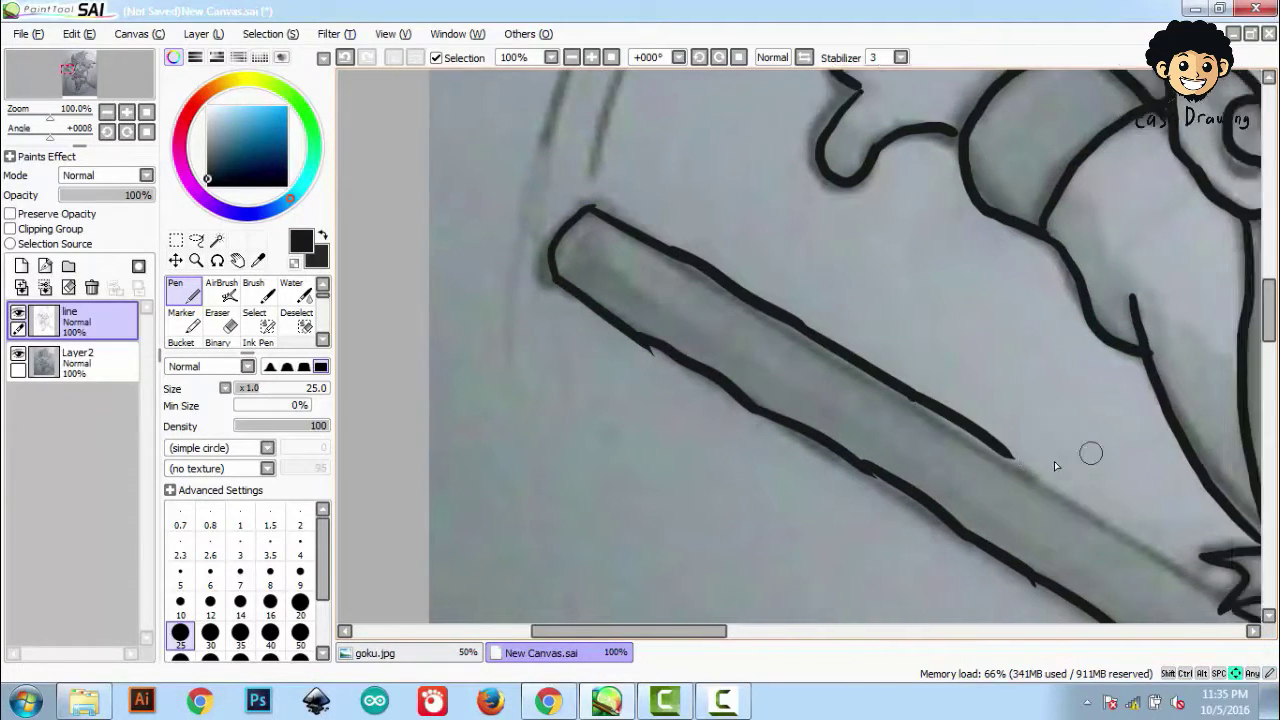
{"action": "scroll", "coordinate": [1054, 466], "scroll_direction": "down", "scroll_amount": 3}
{"action": "scroll", "coordinate": [1054, 466], "scroll_direction": "right", "scroll_amount": 3}
{"action": "left_click_drag", "start_coordinate": [923, 363], "coordinate": [1008, 424]}
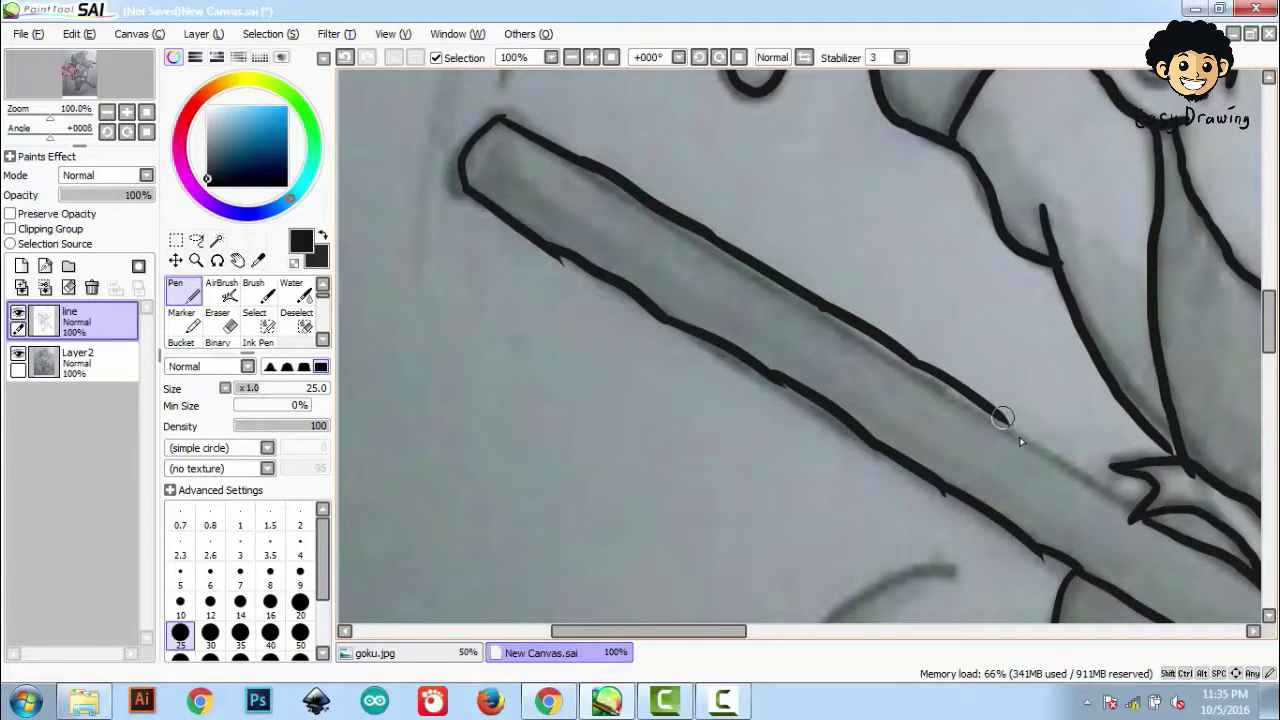
{"action": "left_click_drag", "start_coordinate": [1115, 493], "coordinate": [1138, 508]}
Step: Trace the double curved motion lines that sweep around the raised hand and up behind the hair
{"action": "key", "text": "Down"}
{"action": "key", "text": "Down"}
{"action": "key", "text": "Down"}
{"action": "scroll", "coordinate": [1190, 540], "scroll_direction": "down", "scroll_amount": 3}
{"action": "key", "text": "Right"}
{"action": "key", "text": "Right"}
{"action": "key", "text": "Right"}
{"action": "key", "text": "Right"}
{"action": "key", "text": "Right"}
{"action": "key", "text": "Right"}
{"action": "key", "text": "Right"}
{"action": "key", "text": "Right"}
{"action": "key", "text": "Right"}
{"action": "key", "text": "Right"}
{"action": "key", "text": "Right"}
{"action": "key", "text": "Right"}
{"action": "key", "text": "Right"}
{"action": "key", "text": "Up"}
{"action": "key", "text": "Up"}
{"action": "key", "text": "Up"}
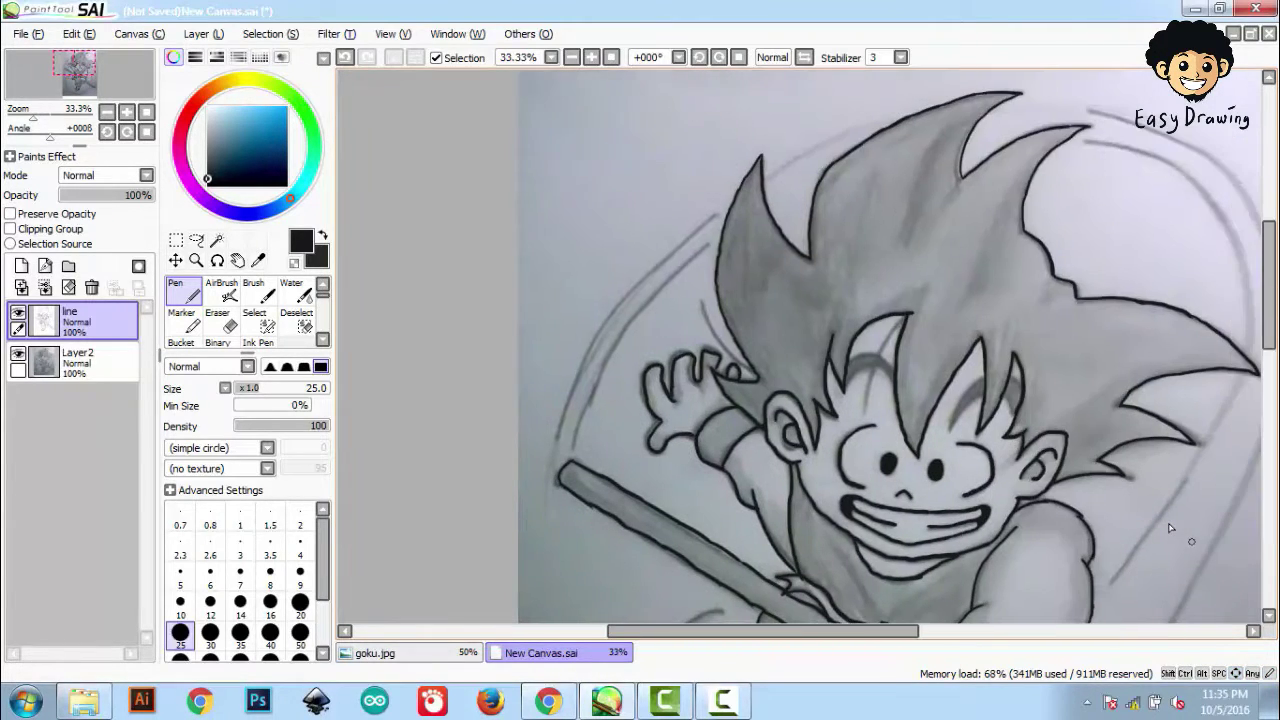
{"action": "key", "text": "ctrl+z"}
{"action": "mouse_move", "coordinate": [557, 440]}
{"action": "left_mouse_down"}
{"action": "mouse_move", "coordinate": [714, 205]}
{"action": "mouse_move", "coordinate": [862, 130]}
{"action": "mouse_move", "coordinate": [948, 158]}
{"action": "mouse_move", "coordinate": [1013, 346]}
{"action": "left_mouse_up"}
Step: Trace the inner and outer motion arcs curving around the hair on the side opposite the raised hand
{"action": "key", "text": "Right"}
{"action": "key", "text": "Right"}
{"action": "key", "text": "Right"}
{"action": "key", "text": "Right"}
{"action": "key", "text": "Right"}
{"action": "key", "text": "Right"}
{"action": "key", "text": "Right"}
{"action": "key", "text": "Right"}
{"action": "key", "text": "Down"}
{"action": "key", "text": "ctrl+z"}
{"action": "mouse_move", "coordinate": [850, 78]}
{"action": "left_mouse_down"}
{"action": "mouse_move", "coordinate": [944, 116]}
{"action": "mouse_move", "coordinate": [1045, 250]}
{"action": "mouse_move", "coordinate": [1011, 480]}
{"action": "left_mouse_up"}
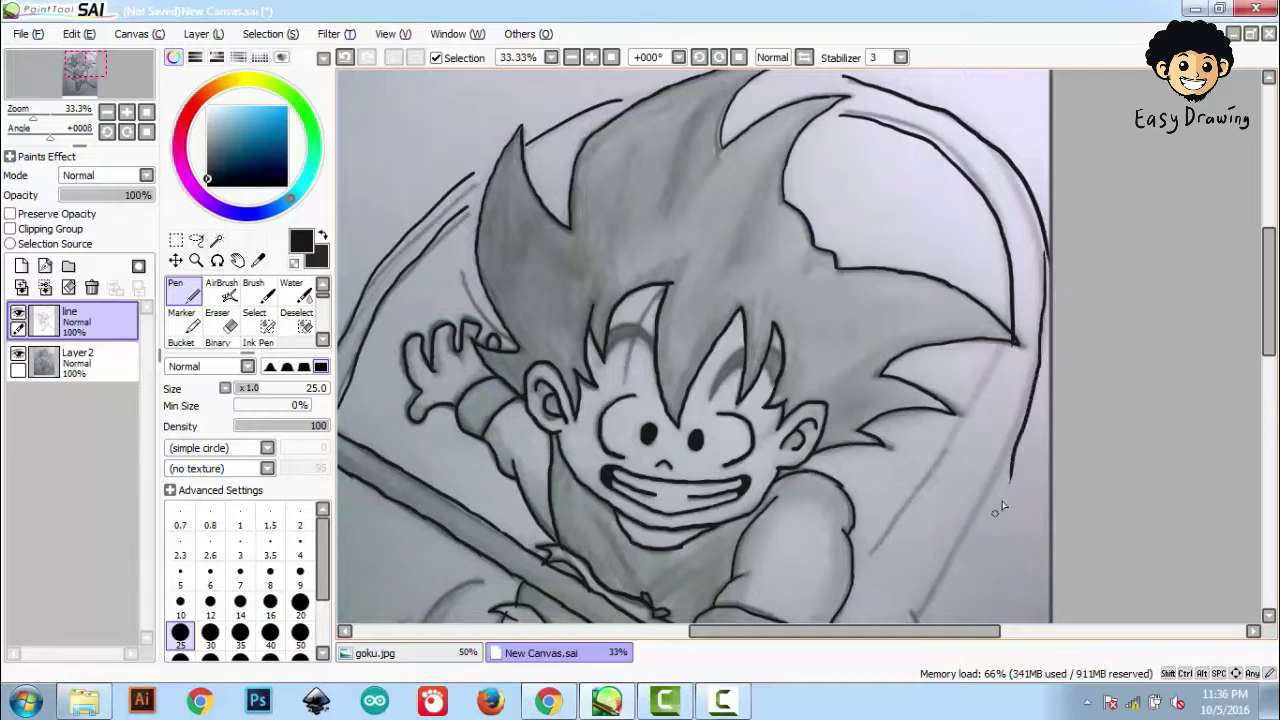
Step: Redo the lower end of the outer motion arc and extend both motion lines diagonally down toward the cloud
{"action": "key", "text": "ctrl+z"}
{"action": "left_click_drag", "start_coordinate": [1045, 247], "coordinate": [1021, 428]}
{"action": "mouse_move", "coordinate": [1008, 350]}
{"action": "left_mouse_down"}
{"action": "mouse_move", "coordinate": [926, 495]}
{"action": "mouse_move", "coordinate": [865, 563]}
{"action": "left_mouse_up"}
{"action": "left_click_drag", "start_coordinate": [1021, 427], "coordinate": [918, 652]}
Step: Trace the cloud's right-hand bumps above and below the staff and continue around to its bottom edge
{"action": "key", "text": "Down"}
{"action": "key", "text": "Down"}
{"action": "key", "text": "Down"}
{"action": "key", "text": "Down"}
{"action": "key", "text": "Down"}
{"action": "key", "text": "Down"}
{"action": "key", "text": "Down"}
{"action": "key", "text": "Down"}
{"action": "left_click_drag", "start_coordinate": [908, 370], "coordinate": [893, 540]}
{"action": "scroll", "coordinate": [901, 551], "scroll_direction": "down", "scroll_amount": 4}
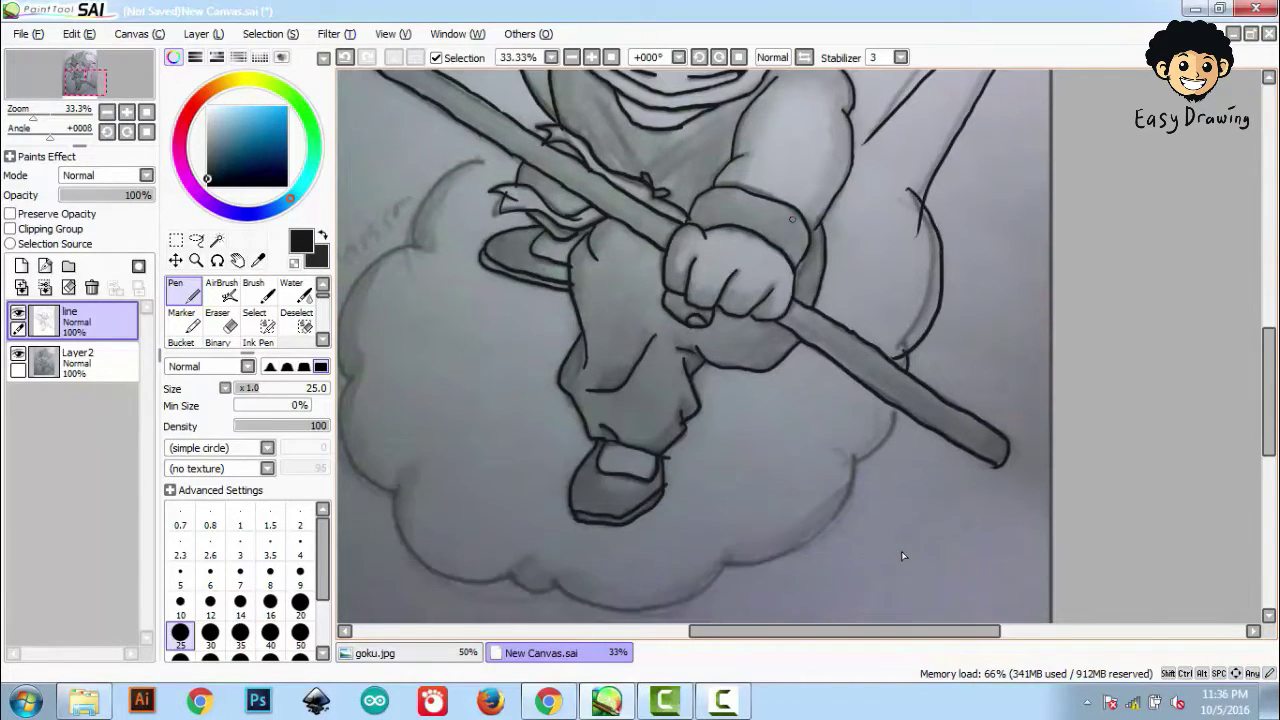
{"action": "left_click_drag", "start_coordinate": [895, 413], "coordinate": [756, 574]}
{"action": "scroll", "coordinate": [714, 562], "scroll_direction": "down", "scroll_amount": 2}
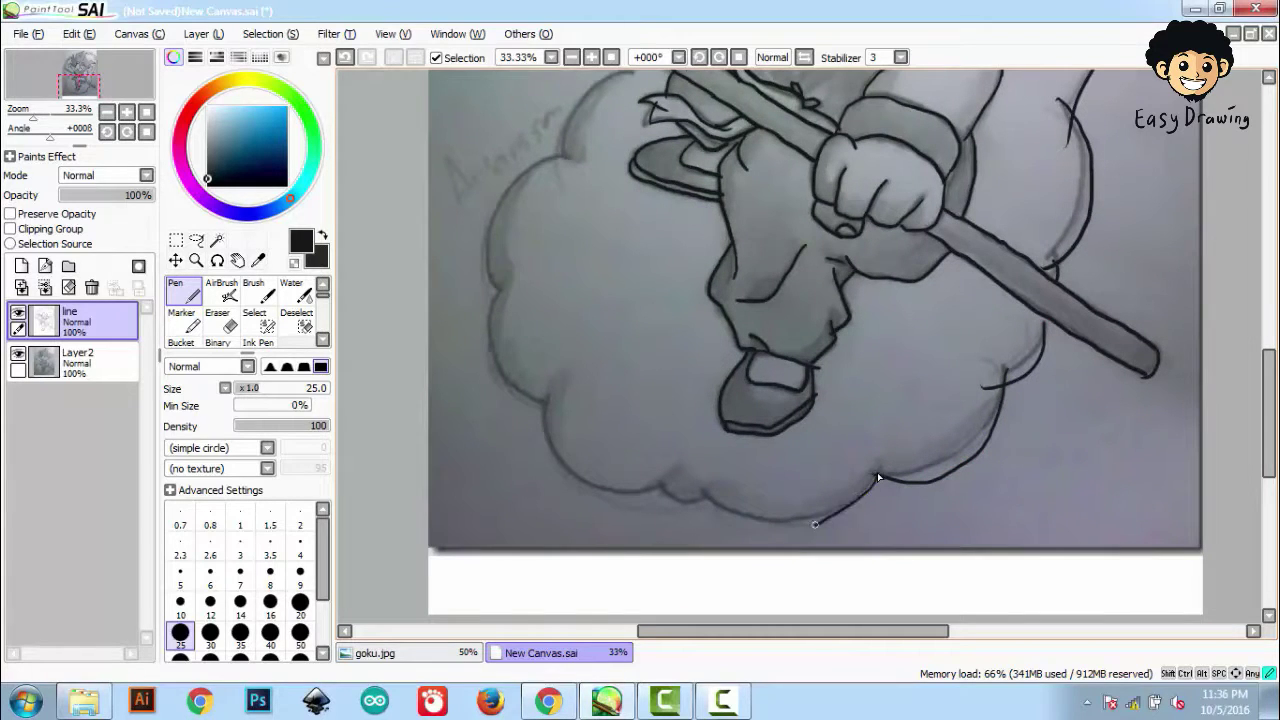
Step: Trace the remaining bottom and left-hand bumps of the cloud up to the curve beside the belt ends
{"action": "left_click_drag", "start_coordinate": [651, 491], "coordinate": [545, 400]}
{"action": "mouse_move", "coordinate": [501, 287]}
{"action": "left_mouse_down"}
{"action": "mouse_move", "coordinate": [559, 407]}
{"action": "mouse_move", "coordinate": [580, 164]}
{"action": "left_mouse_up"}
{"action": "scroll", "coordinate": [521, 300], "scroll_direction": "up", "scroll_amount": 3}
{"action": "left_click_drag", "start_coordinate": [636, 248], "coordinate": [577, 344]}
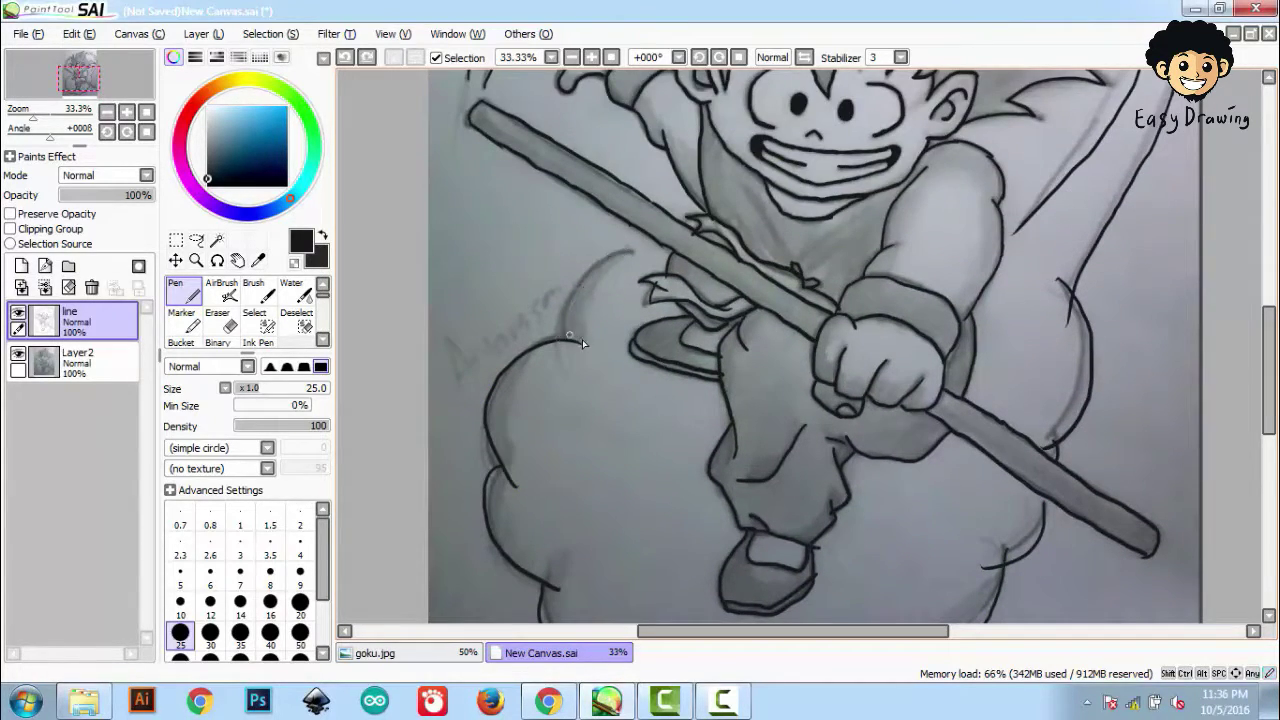
Step: Hide the sketch on Layer2, view the complete line art on the white canvas, and minimize the program window
{"action": "left_click", "coordinate": [44, 361]}
{"action": "left_click", "coordinate": [18, 354]}
{"action": "key", "text": "Page_Down"}
{"action": "key", "text": "Page_Down"}
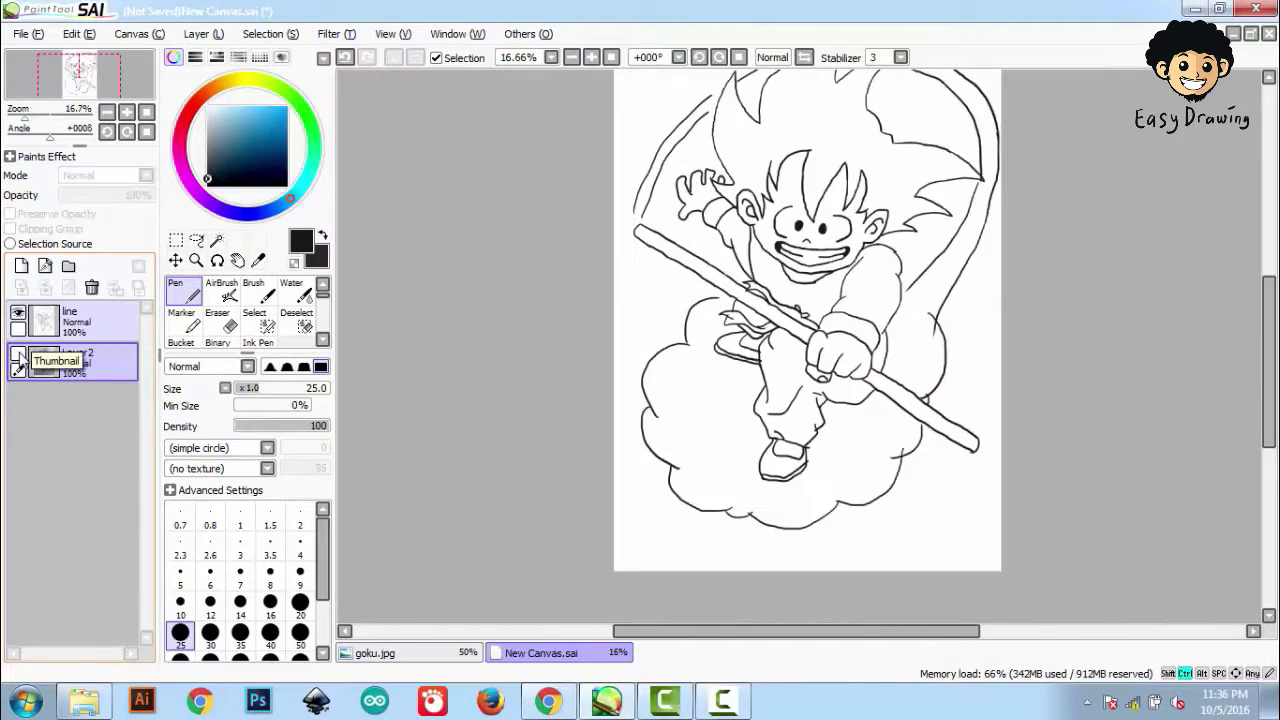
{"action": "key", "text": "Right"}
{"action": "key", "text": "Right"}
{"action": "key", "text": "Right"}
{"action": "key", "text": "Up"}
{"action": "key", "text": "Up"}
{"action": "key", "text": "Up"}
{"action": "key", "text": "Down"}
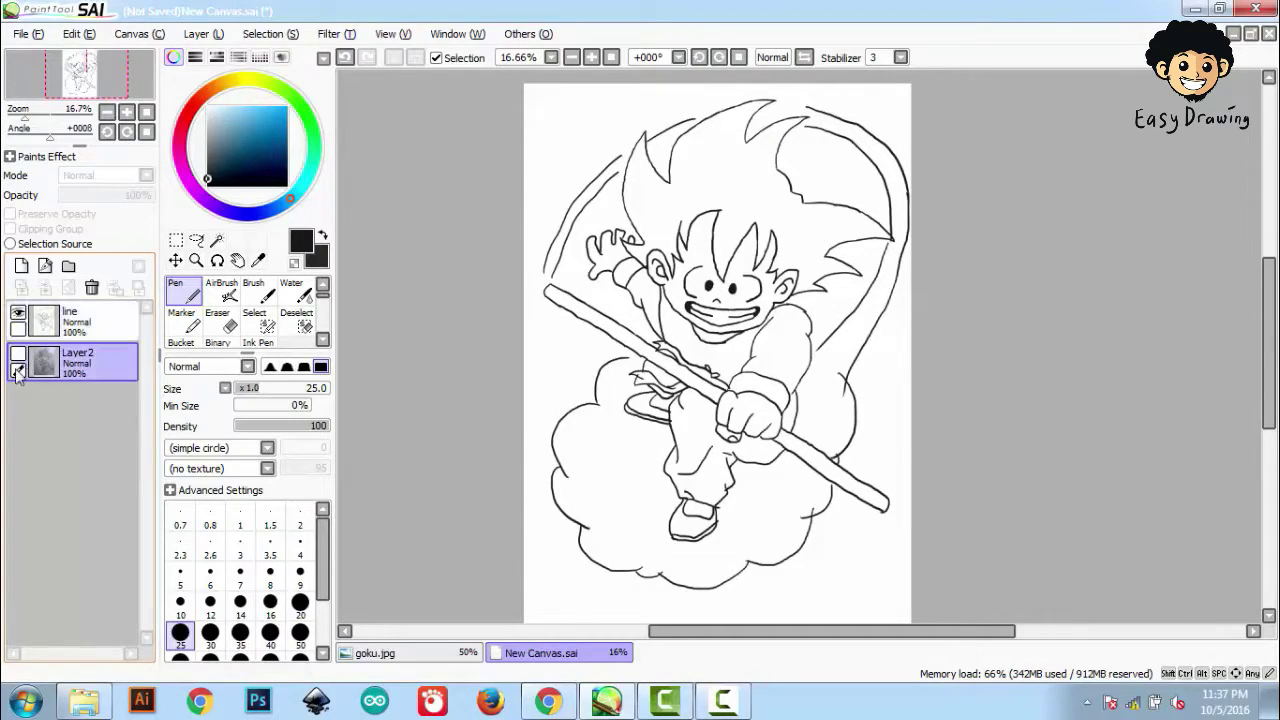
{"action": "left_click", "coordinate": [1200, 8]}
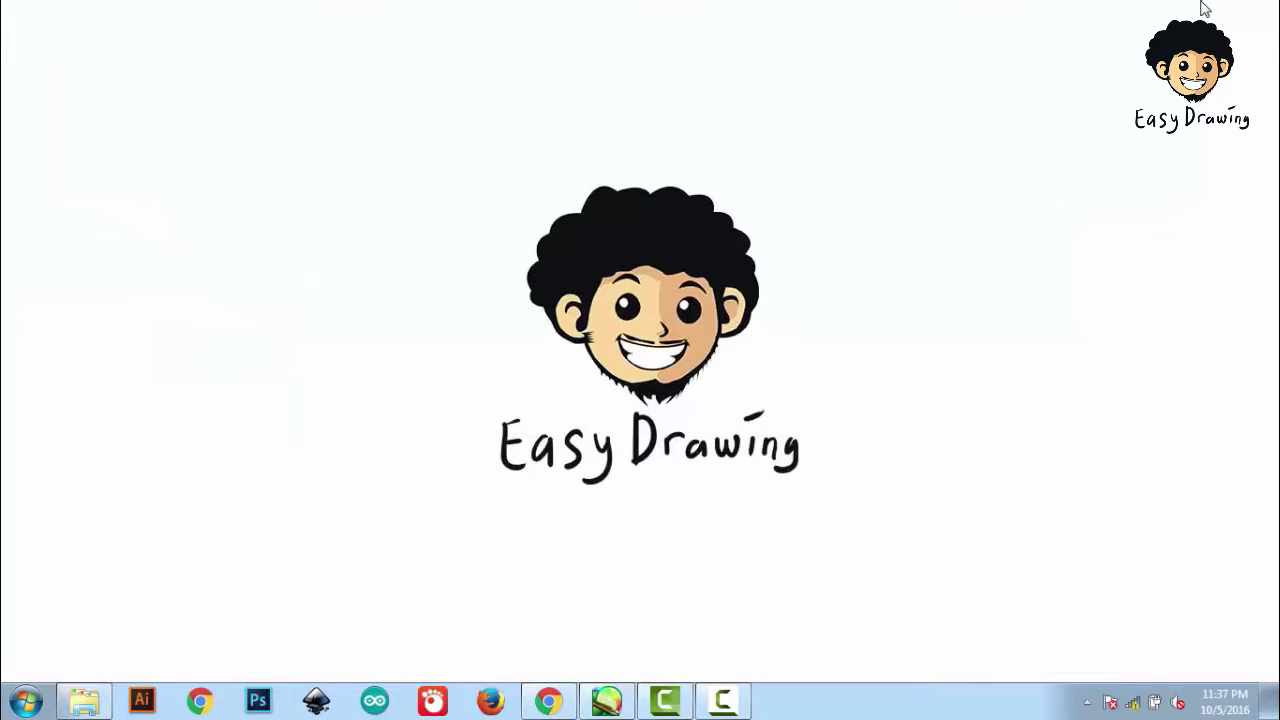